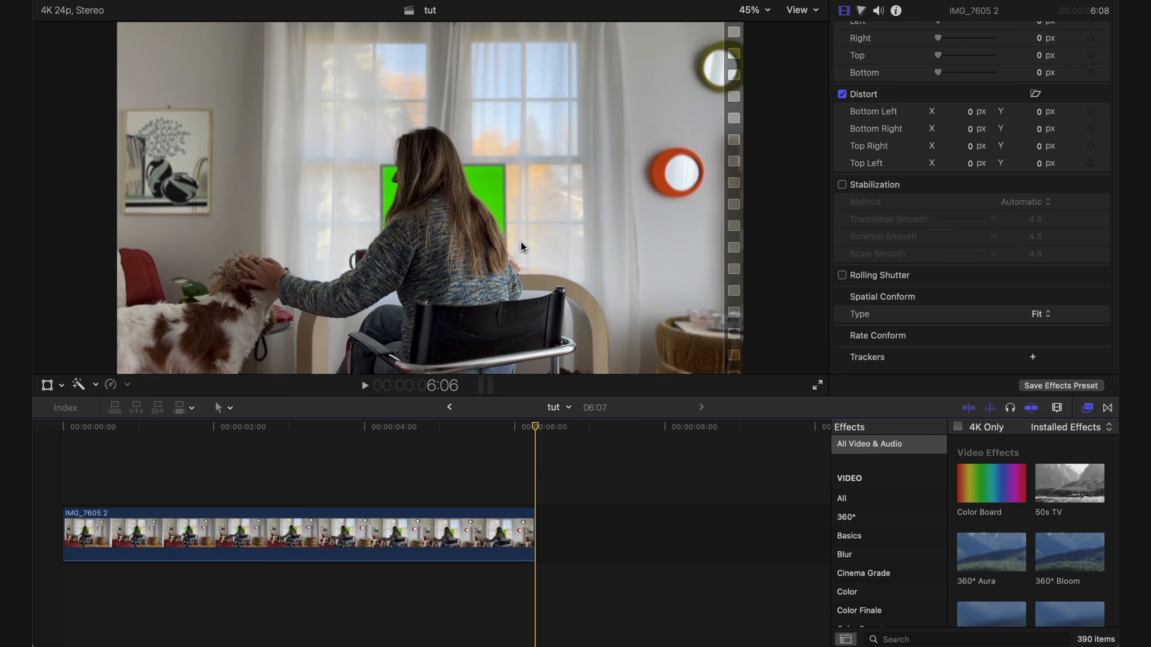
- Turn on stabilization for the IMG_7605 2 clip and play the stabilized footage to check it
left_click_drag(543, 434, 402, 434)
left_click(471, 530)
scroll(908, 261, "down", 10)
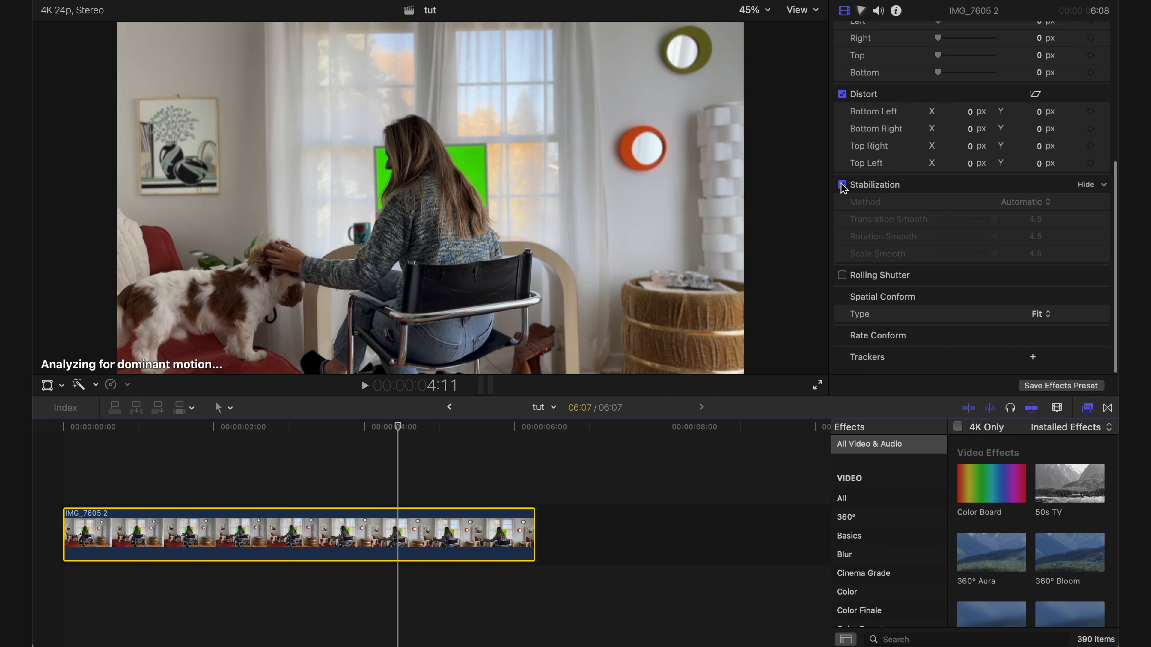
left_click(62, 431)
key("space")
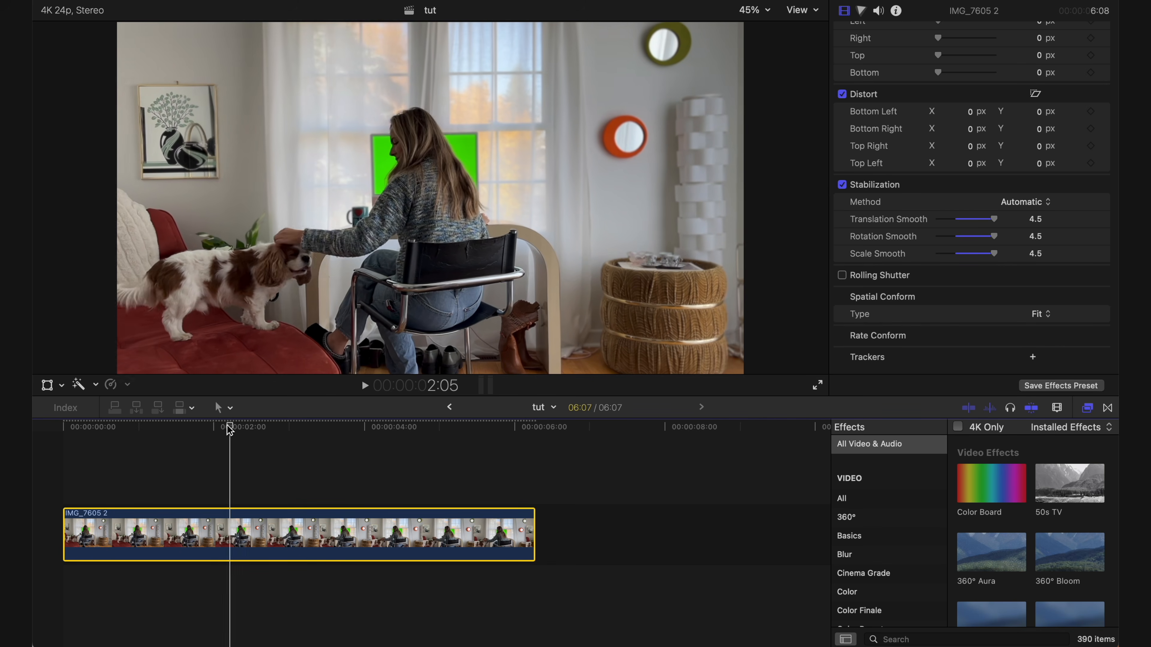
left_click_drag(230, 429, 313, 447)
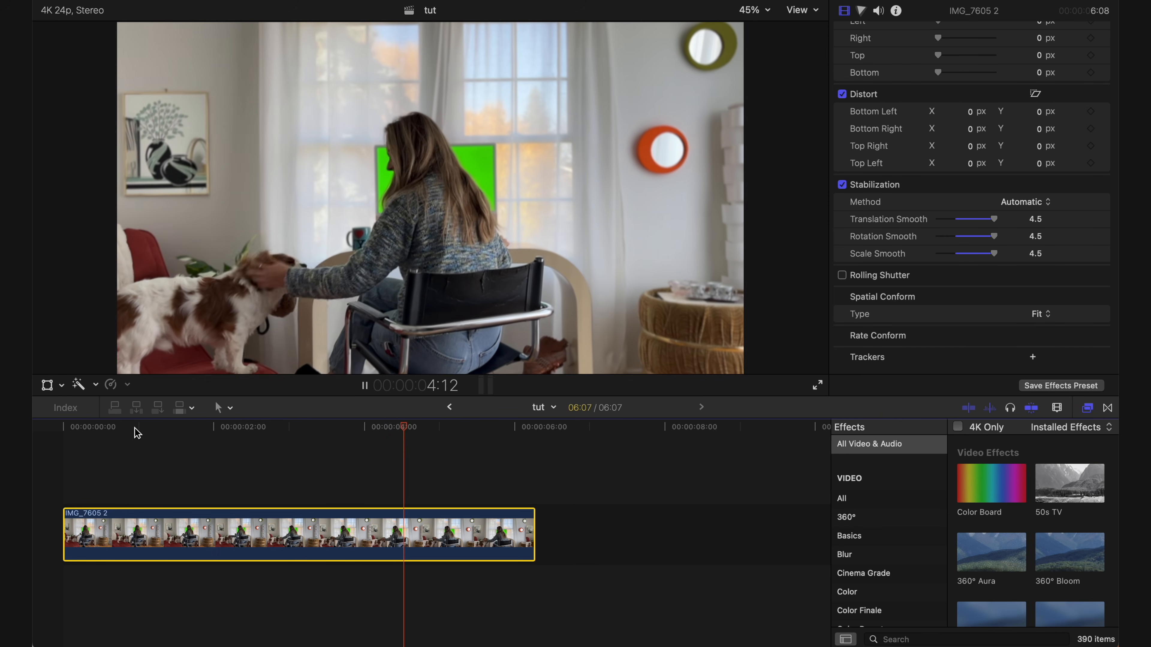
key("space")
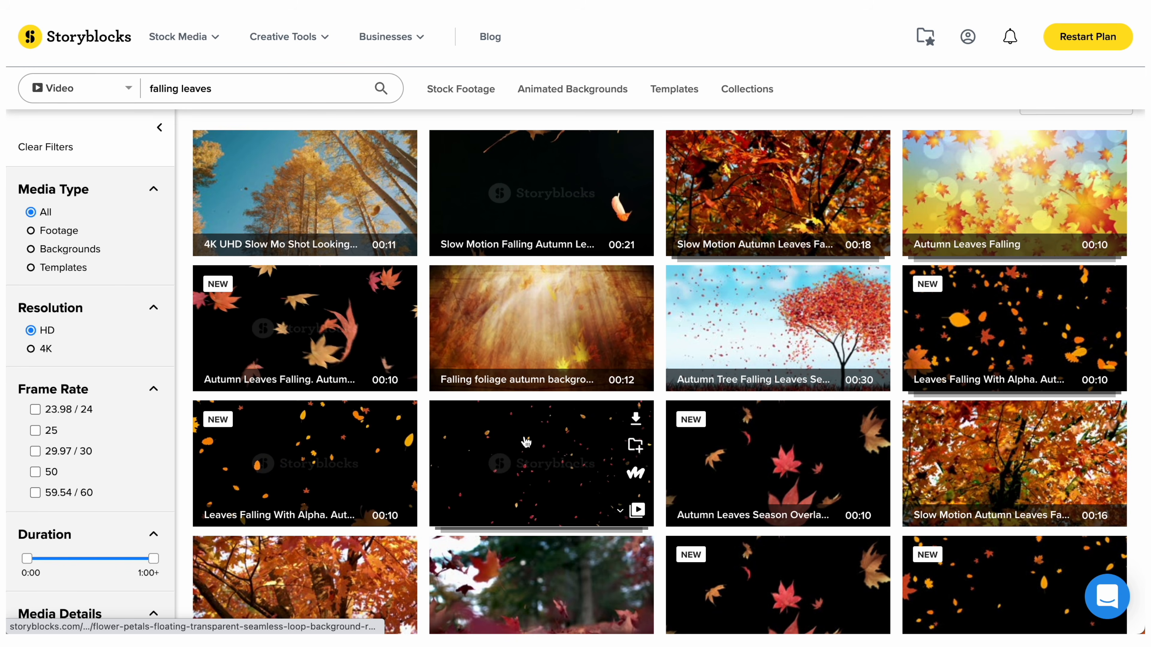
- Browse the falling leaves video results on Storyblocks for a leaf overlay on a black background
scroll(526, 442, "down", 2)
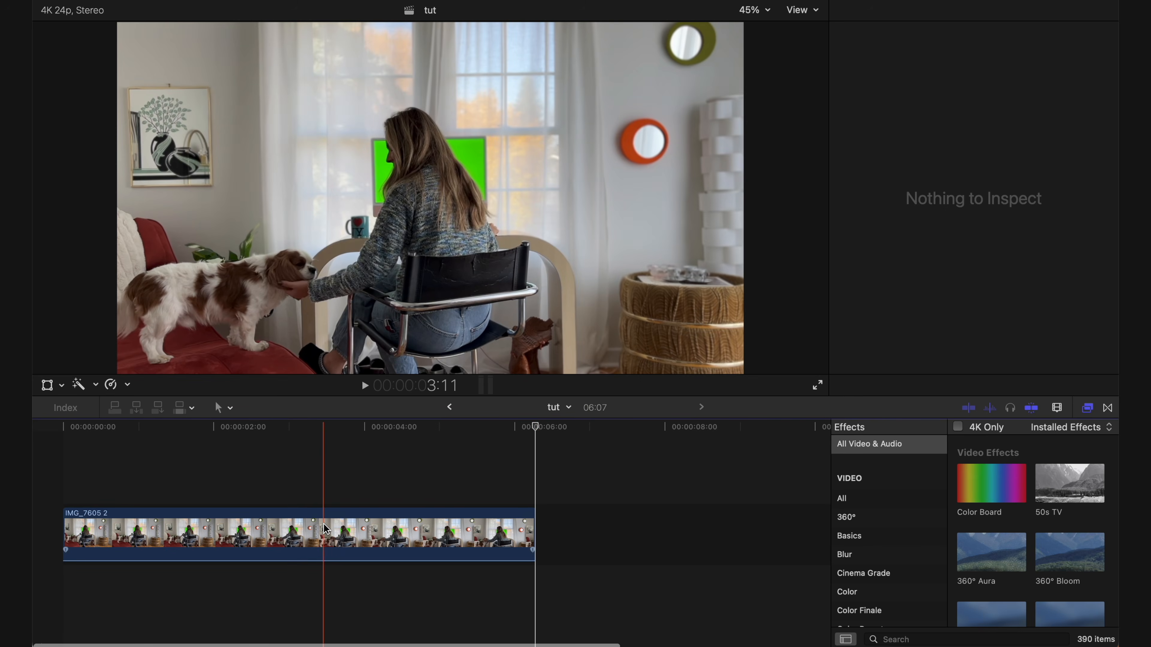
- In Final Cut Pro, duplicate the IMG_7605 2 clip after the original and apply the Luma Keyer effect to the copy
left_click_drag(325, 530, 632, 533)
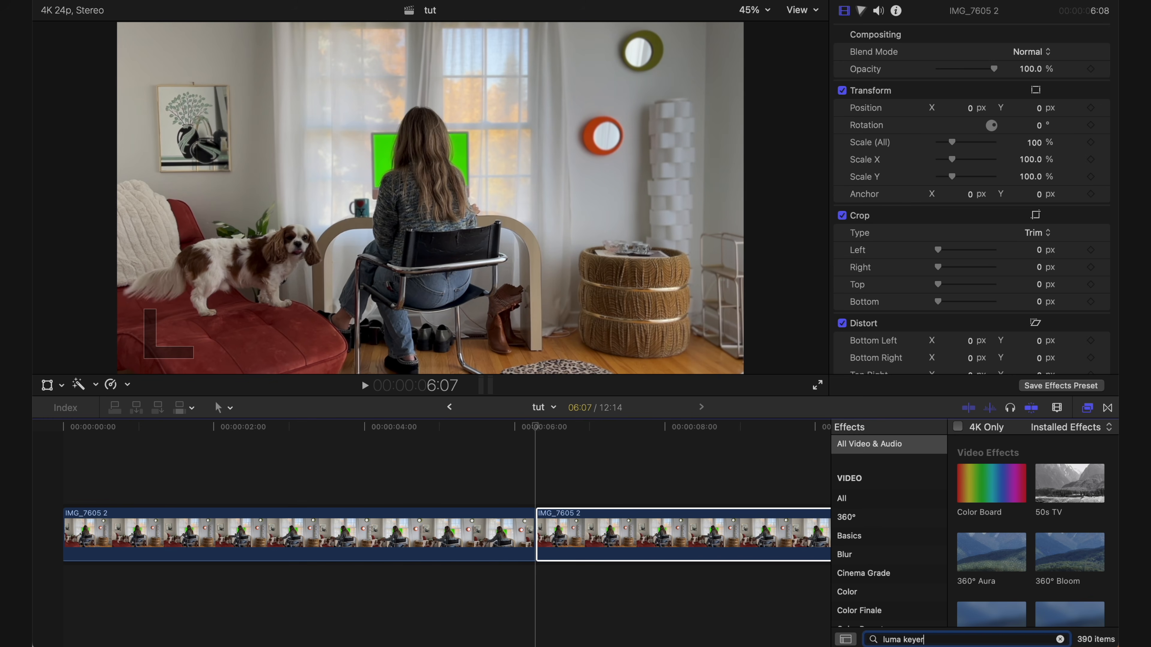
left_click_drag(985, 489, 732, 559)
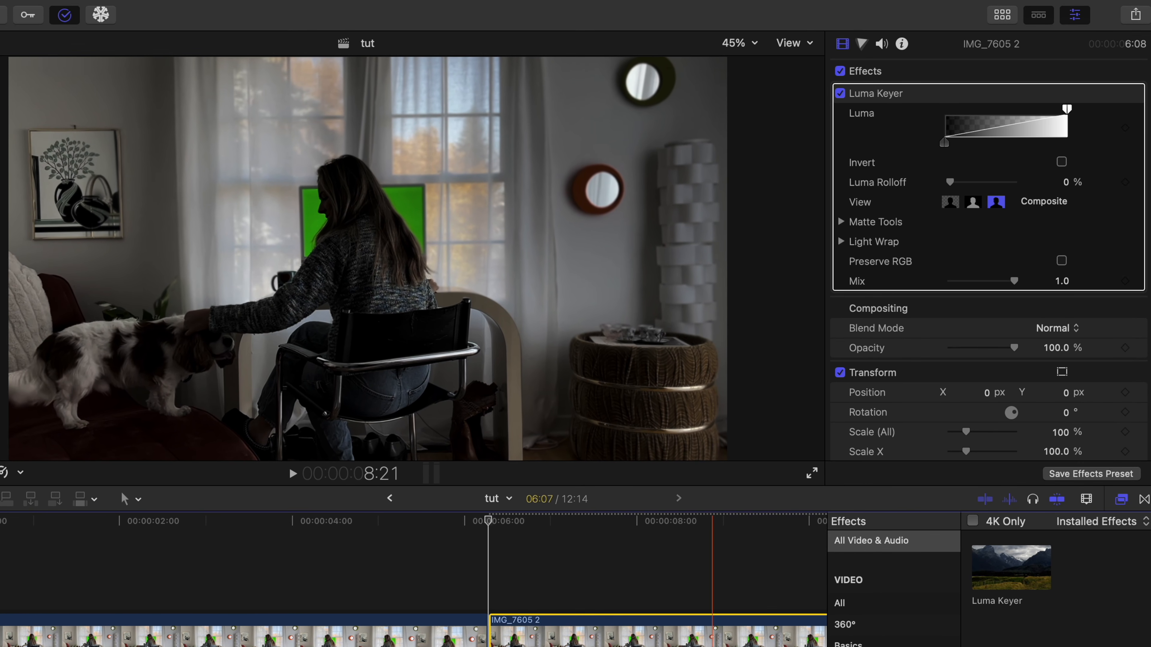
- Adjust the Luma Keyer's luma range handles to key out the bright window panes in the duplicated clip
left_click_drag(1067, 109, 942, 148)
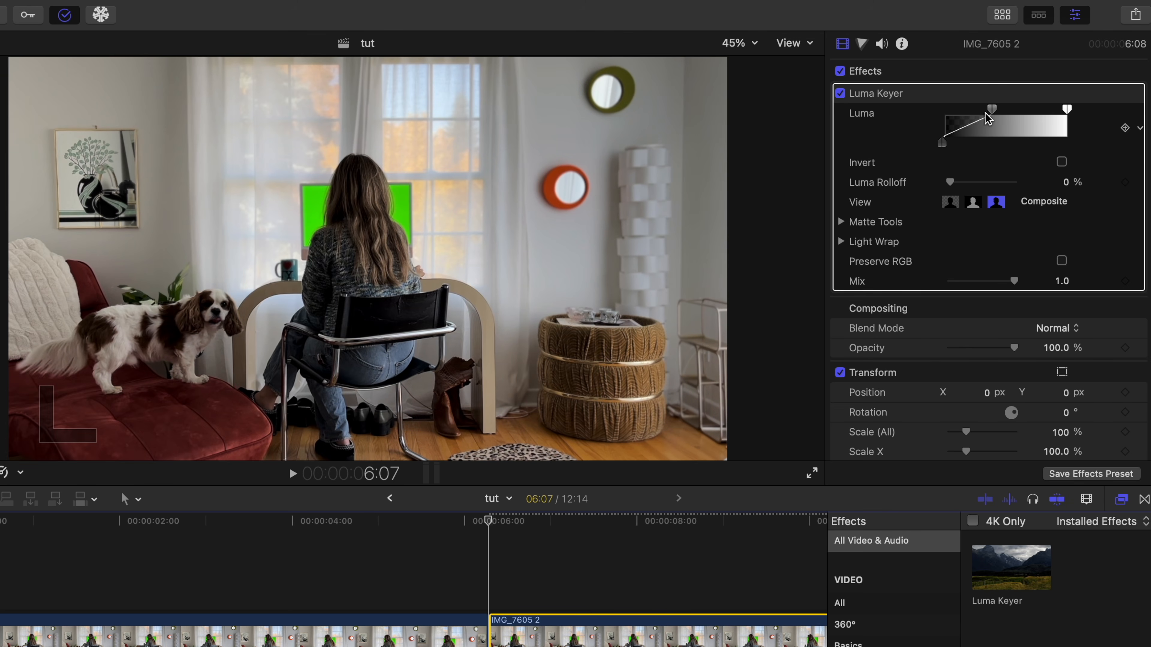
left_click_drag(988, 119, 948, 115)
left_click_drag(1066, 110, 1041, 147)
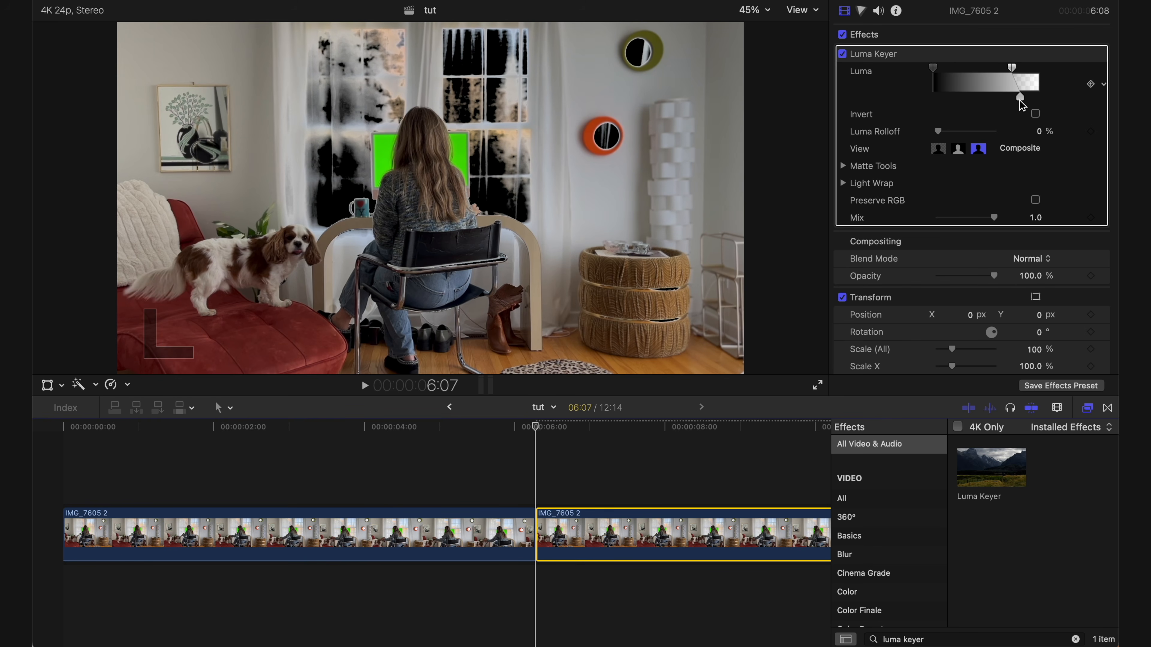
left_click_drag(1011, 68, 1005, 73)
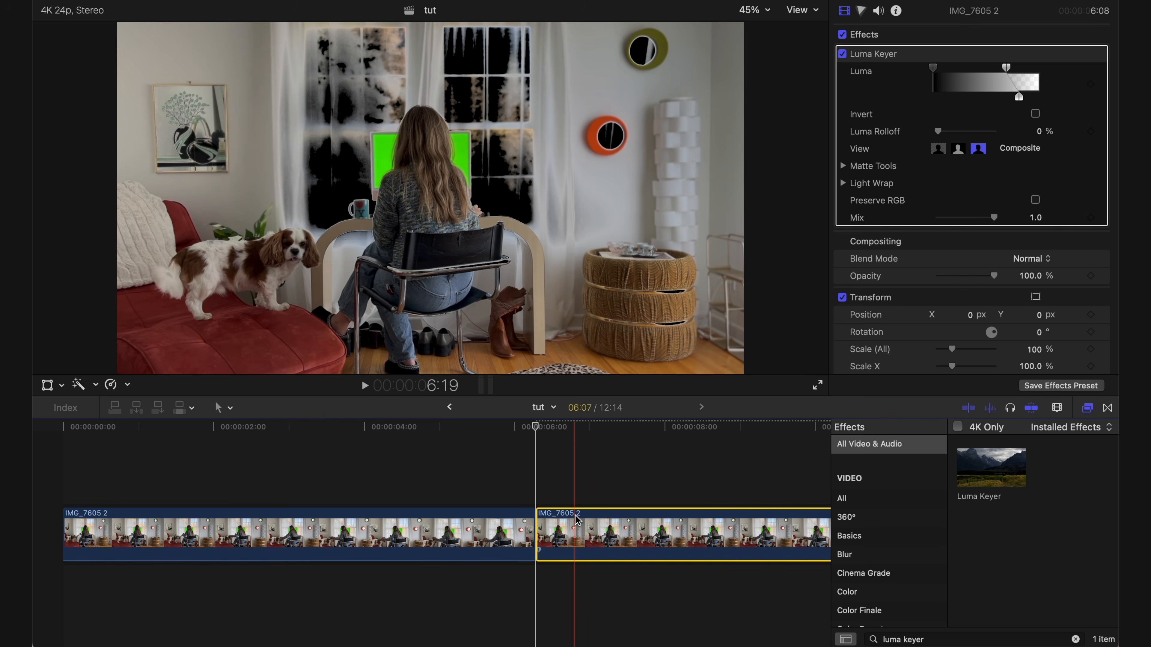
- Turn the keyed copy into a compound clip named Window Key in the iphone event
right_click(575, 535)
left_click(633, 342)
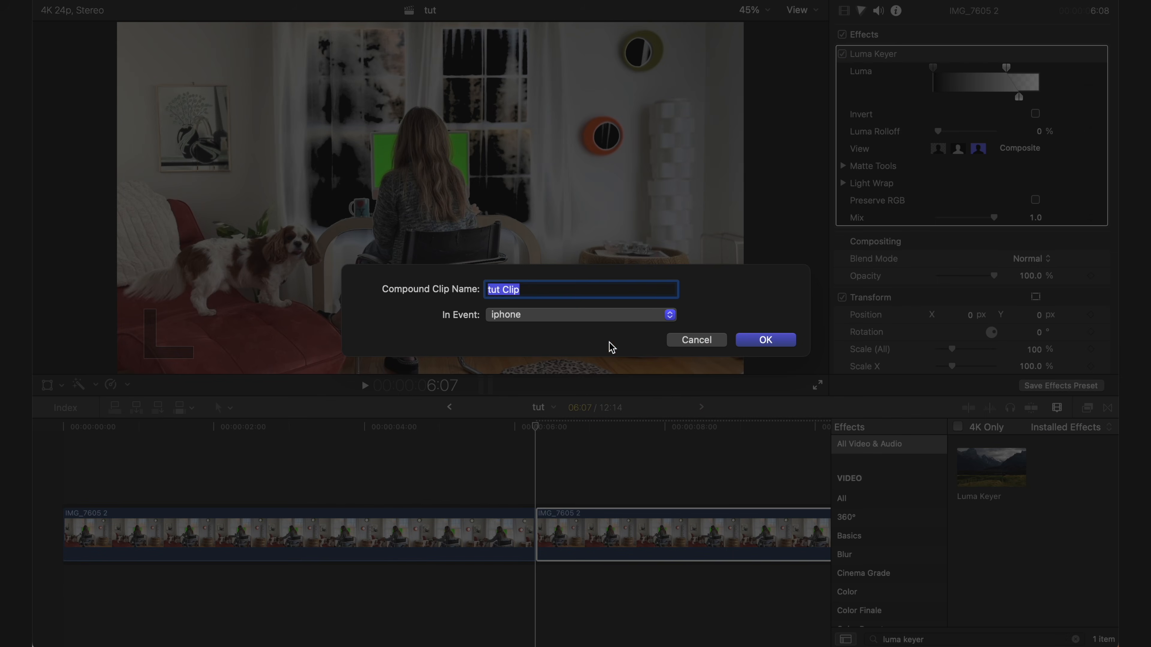
type("Window Key")
key("Return")
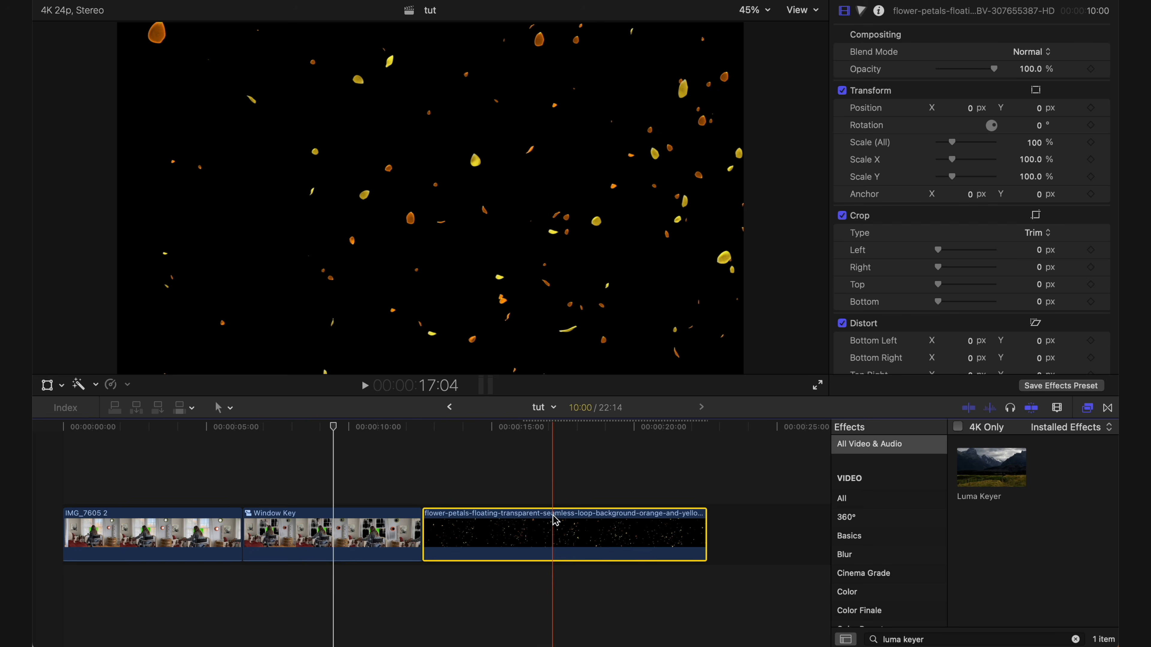
- Place the flower-petals clip beneath Window Key, trimmed to its length, and position it over the windows at 73.67% scale
left_click_drag(552, 521, 382, 580)
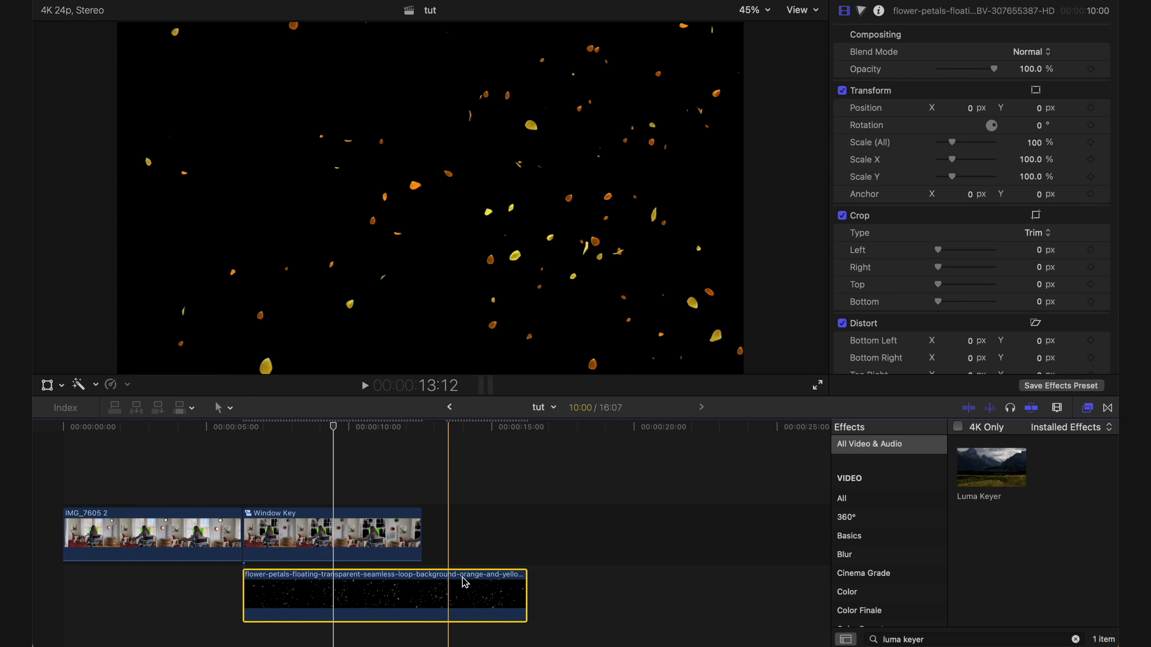
left_click_drag(526, 584, 422, 576)
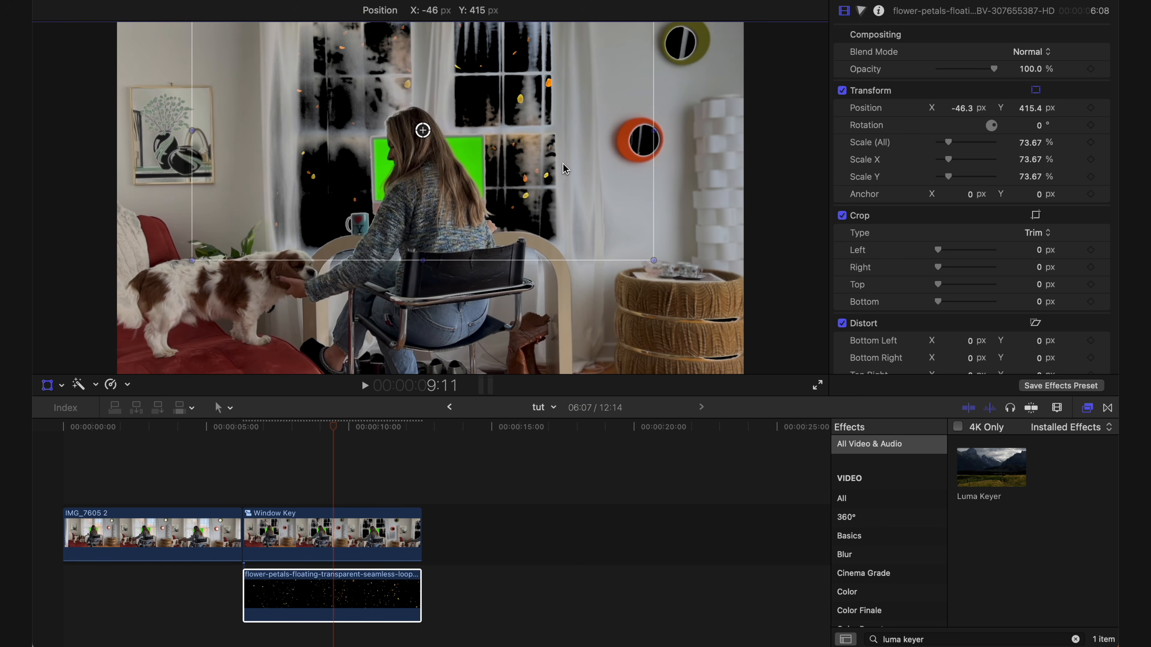
left_click_drag(565, 169, 571, 190)
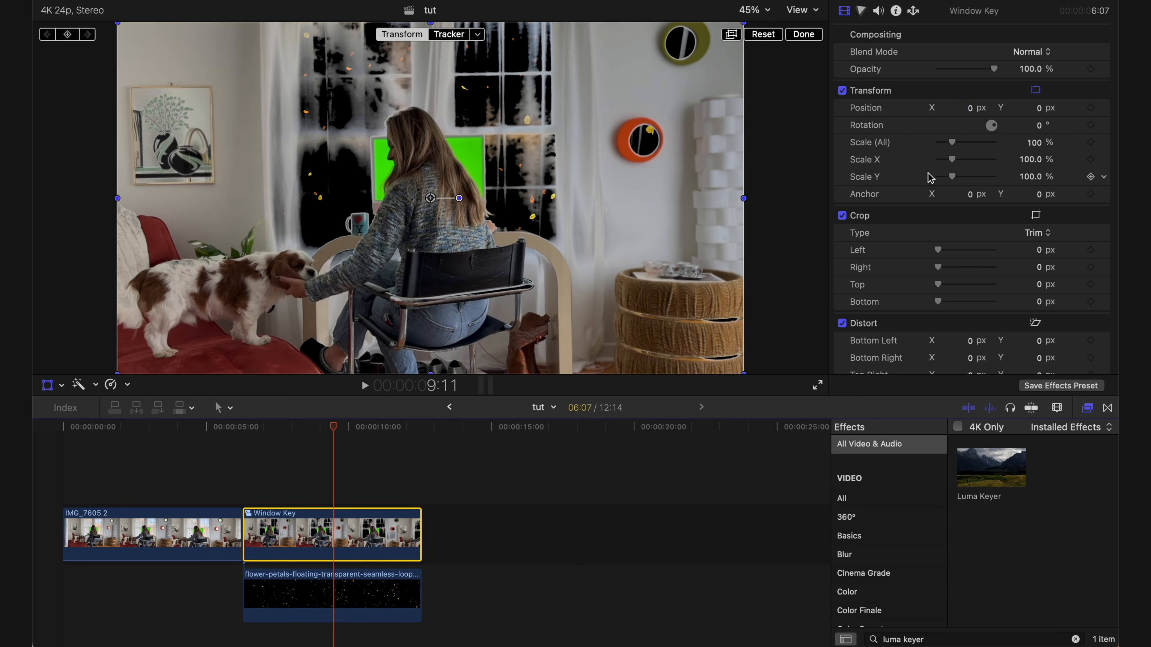
- Set the Window Key clip's blend mode to Silhouette Alpha
left_click(1026, 52)
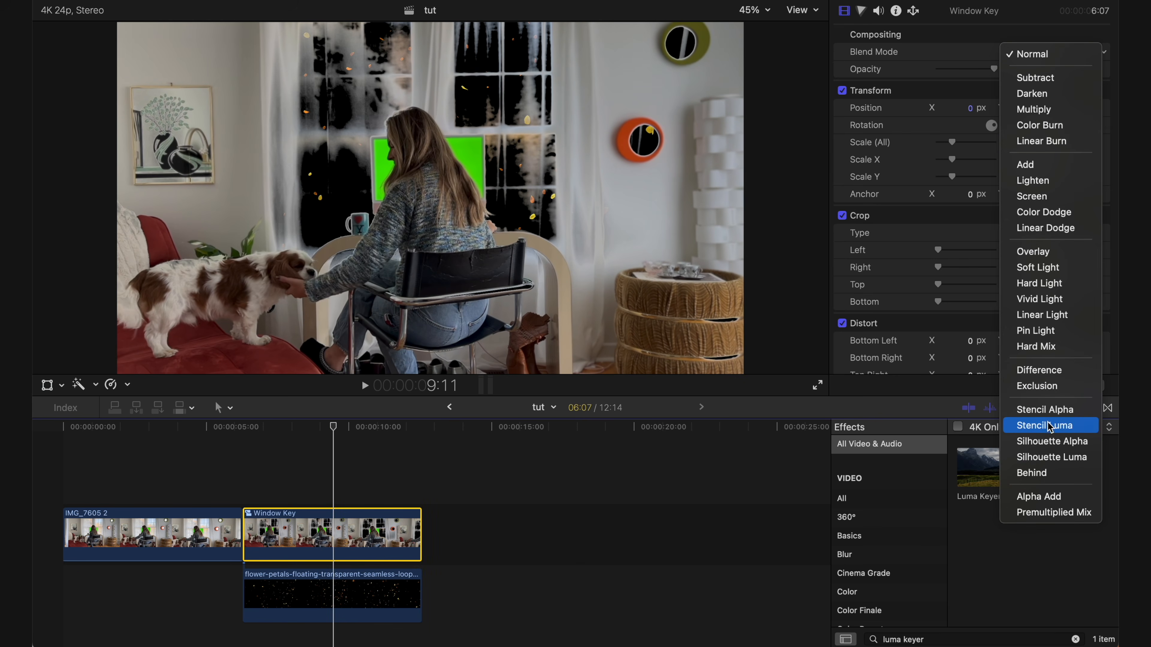
left_click(1057, 442)
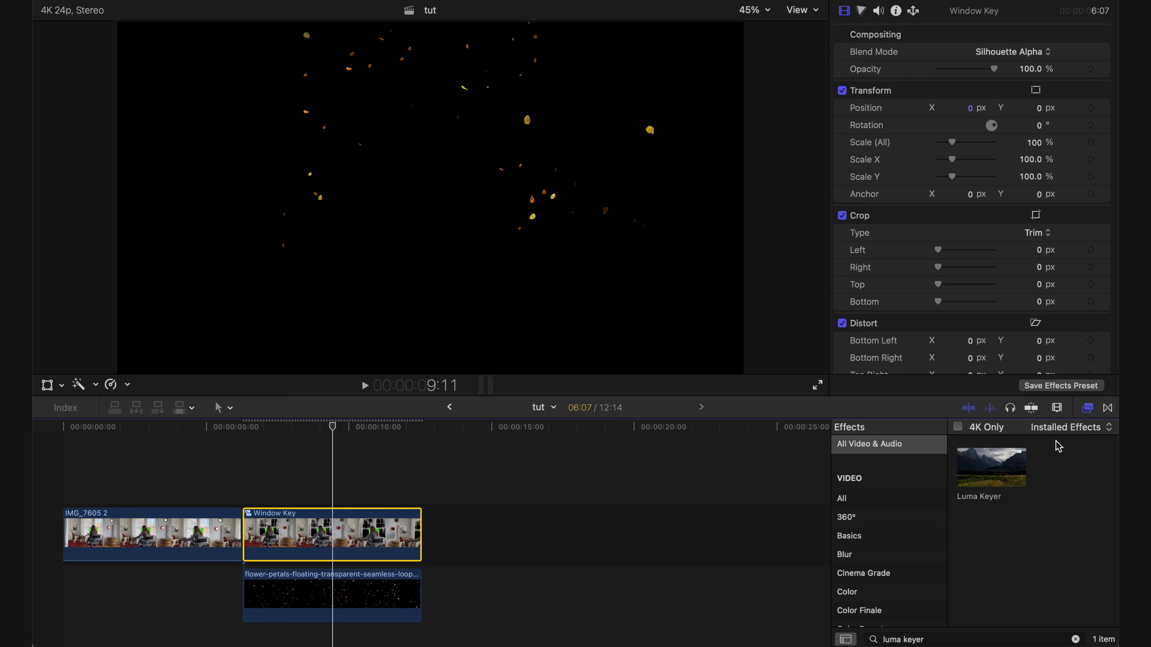
- Combine Window Key and the petals clip into a compound clip named Leaves and place it above the original IMG_7605 2 clip
left_click_drag(336, 491, 337, 603)
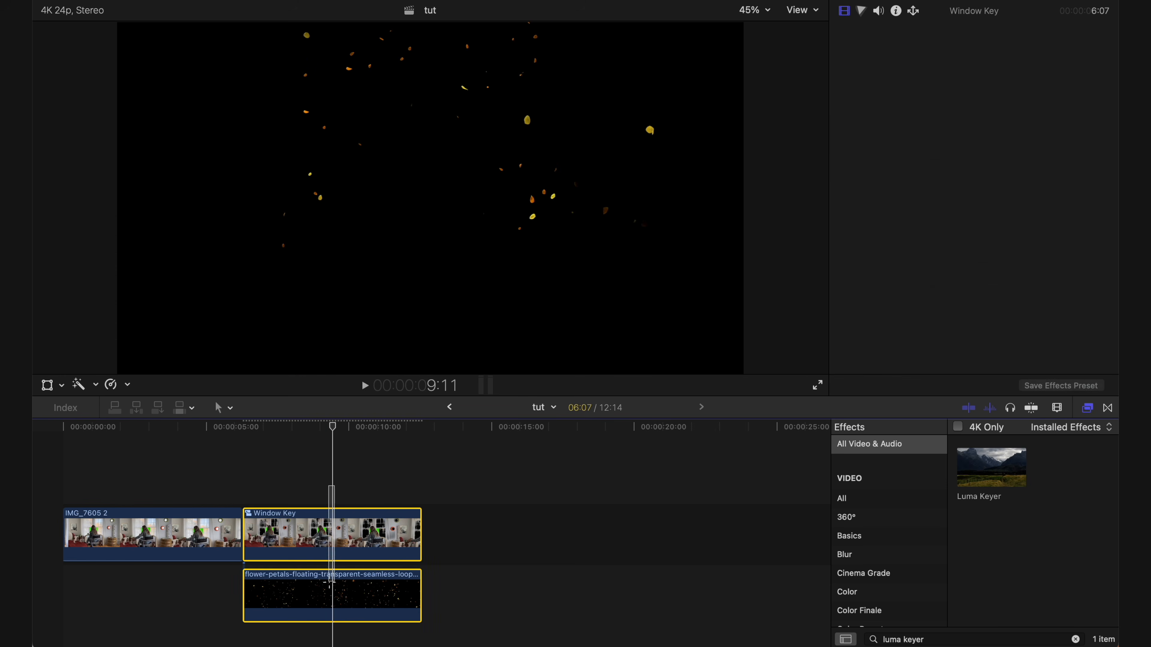
right_click(337, 539)
left_click(392, 342)
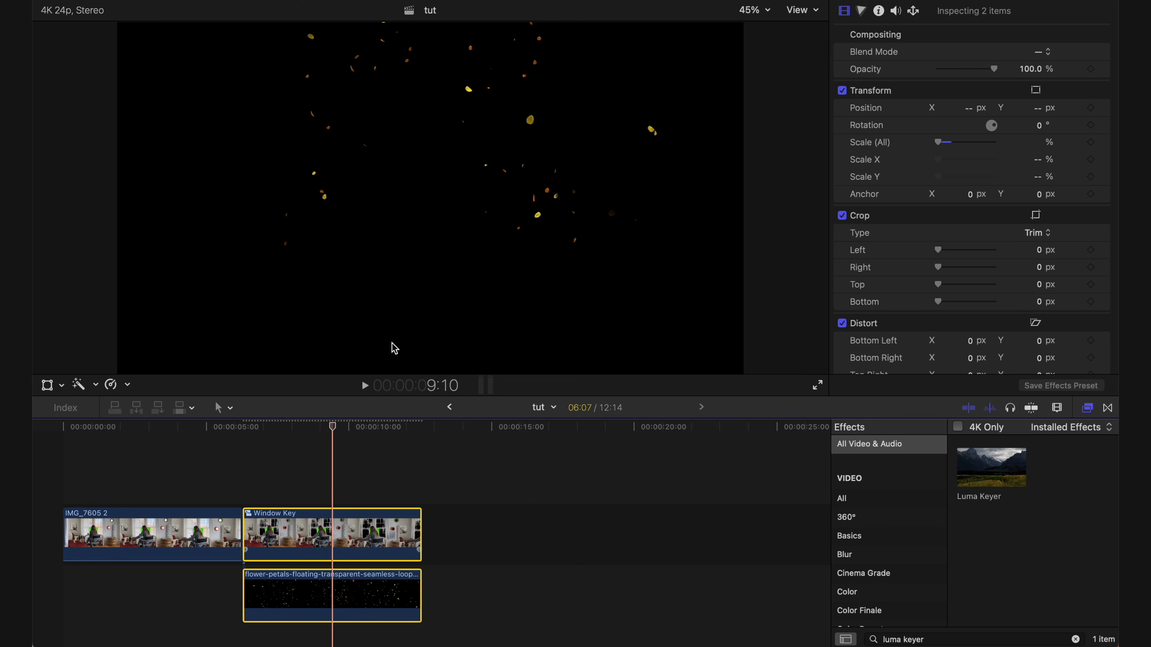
type("Leaves")
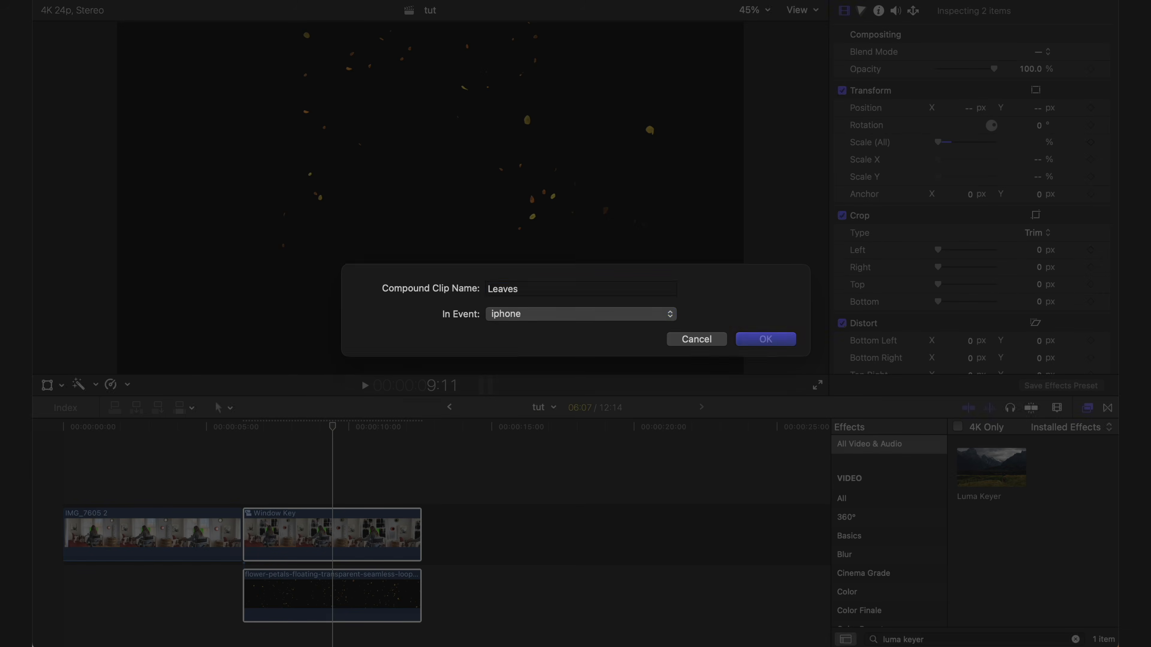
key("Return")
left_click_drag(337, 535, 157, 474)
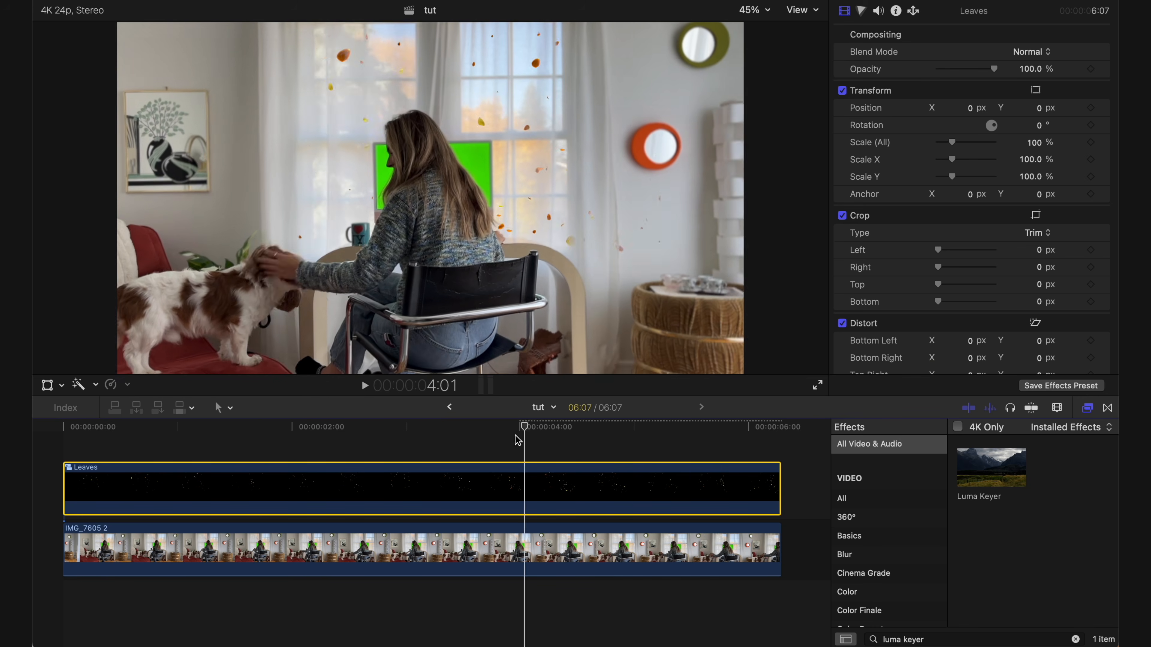
- Apply the Draw Mask effect to the Leaves compound clip and play the composite from near the start
left_click_drag(518, 439, 440, 437)
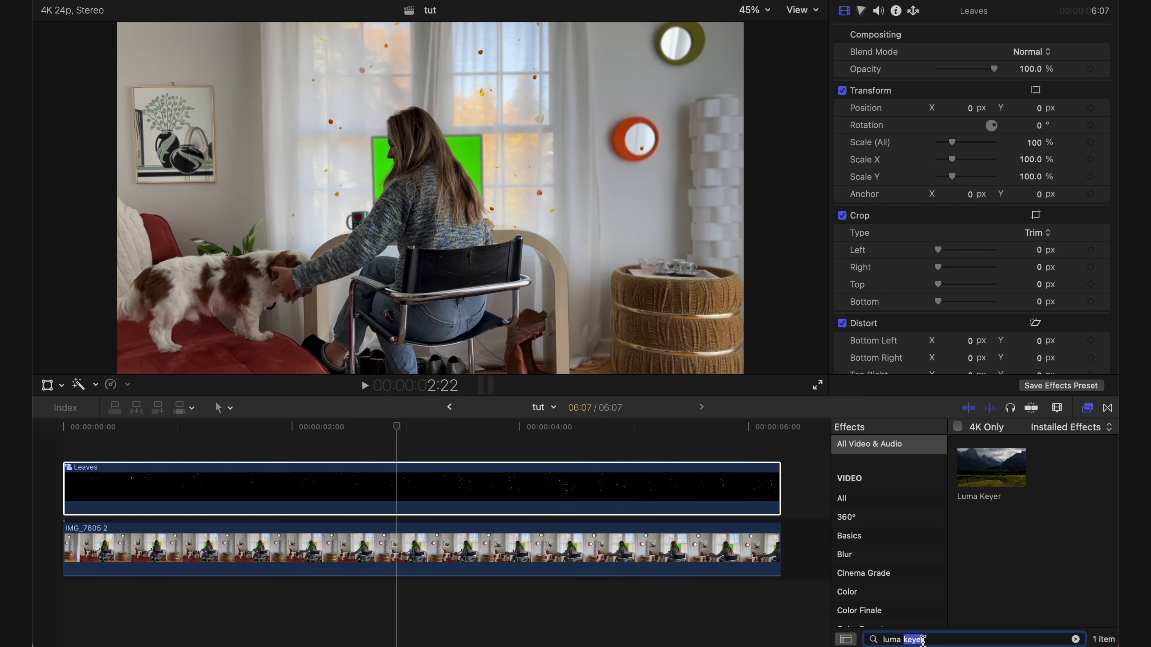
key("super+a")
type("draw")
left_click_drag(991, 466, 642, 488)
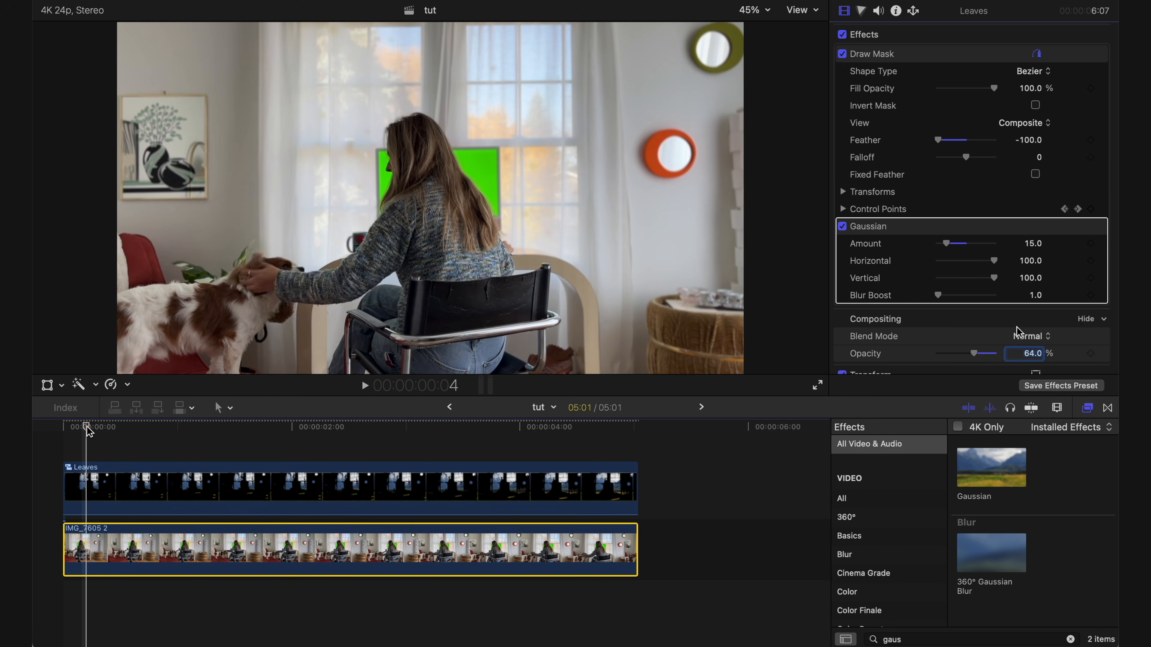
key("space")
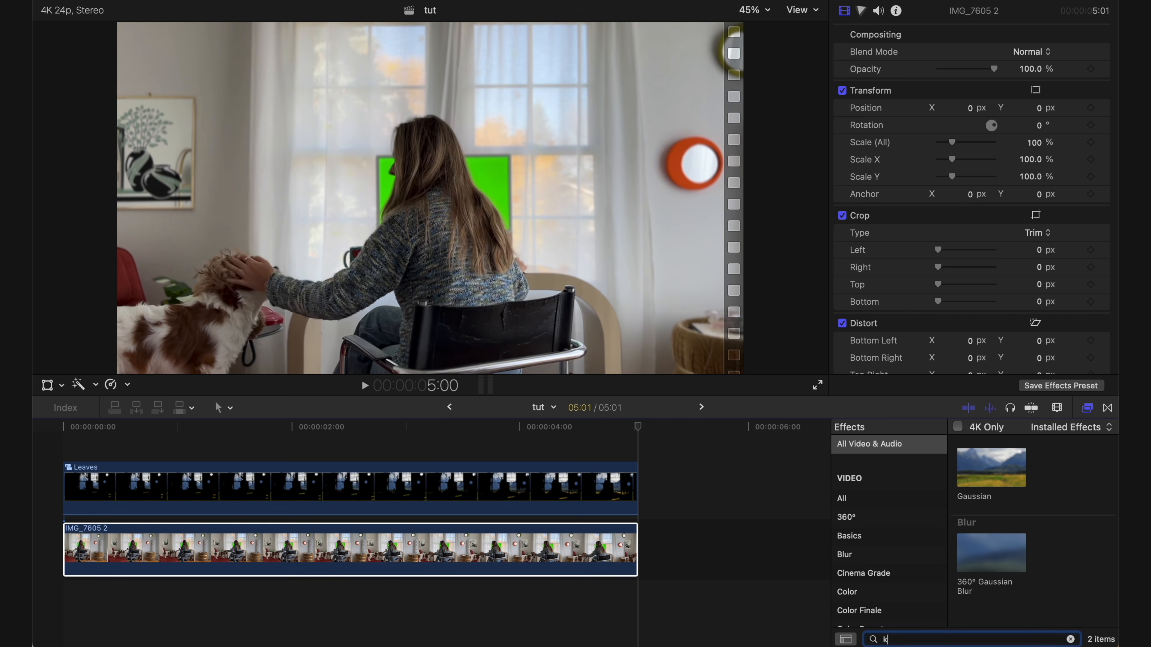
- Find the Keyer effect and apply it to the IMG_7605 2 clip to key out the green computer screen
type("r")
left_click_drag(985, 488, 548, 563)
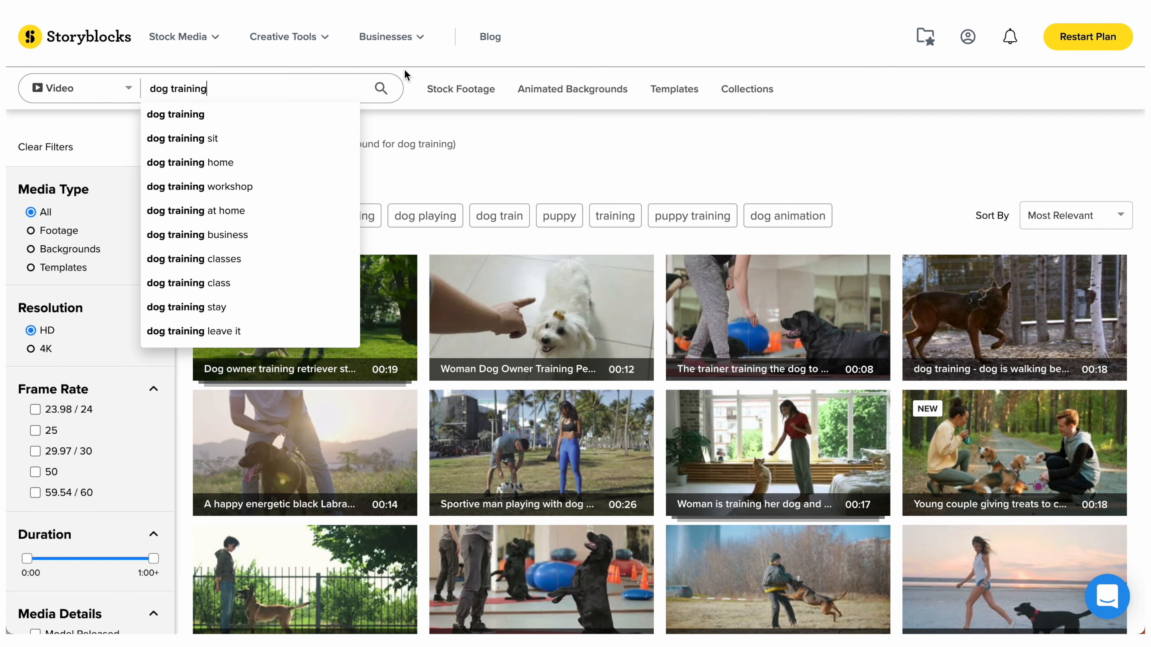
- Search Storyblocks for dog training videos and download the close-up of the ginger border collie as HDMOV (prores)
left_click(407, 75)
scroll(434, 246, "down", 5)
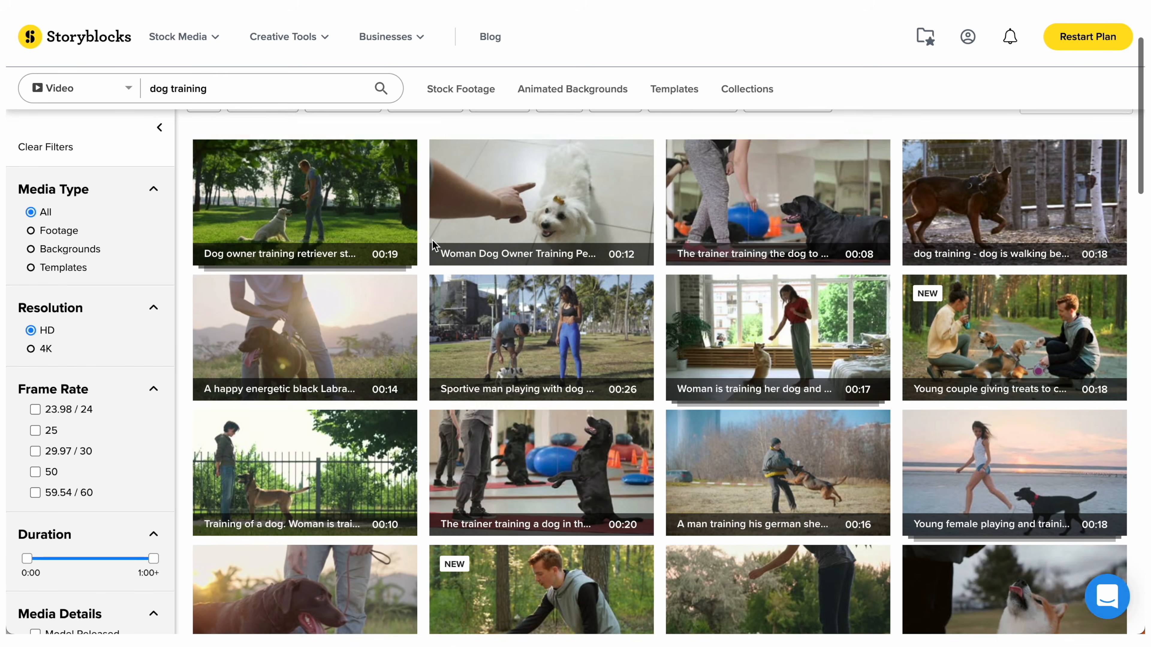
scroll(434, 246, "down", 10)
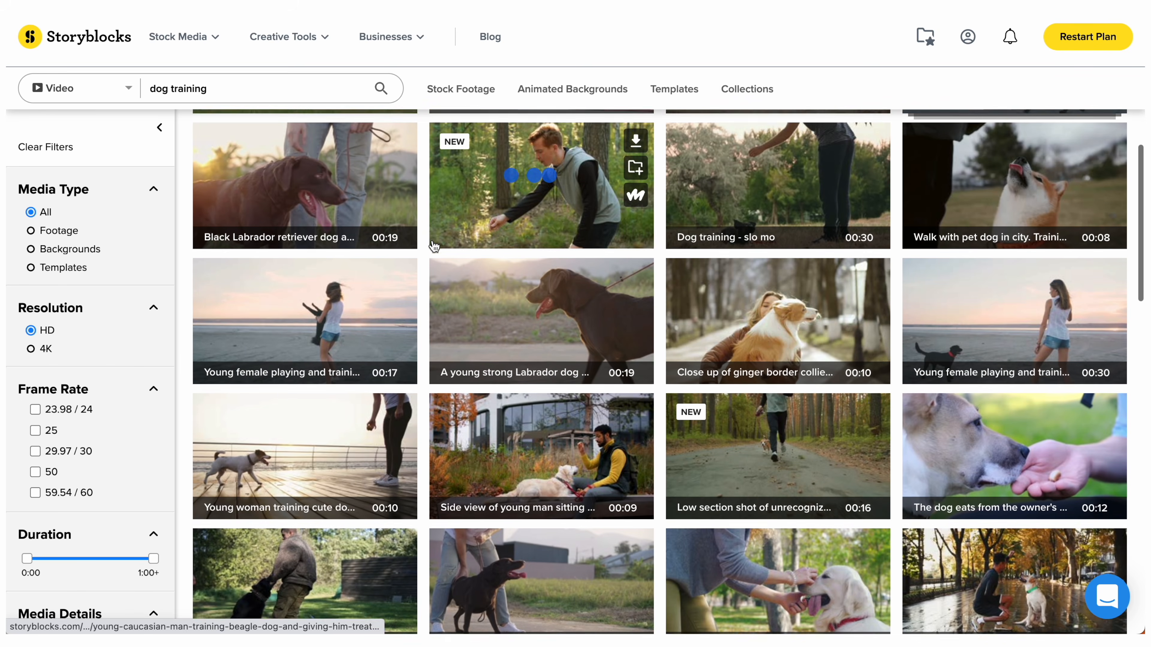
scroll(434, 246, "up", 15)
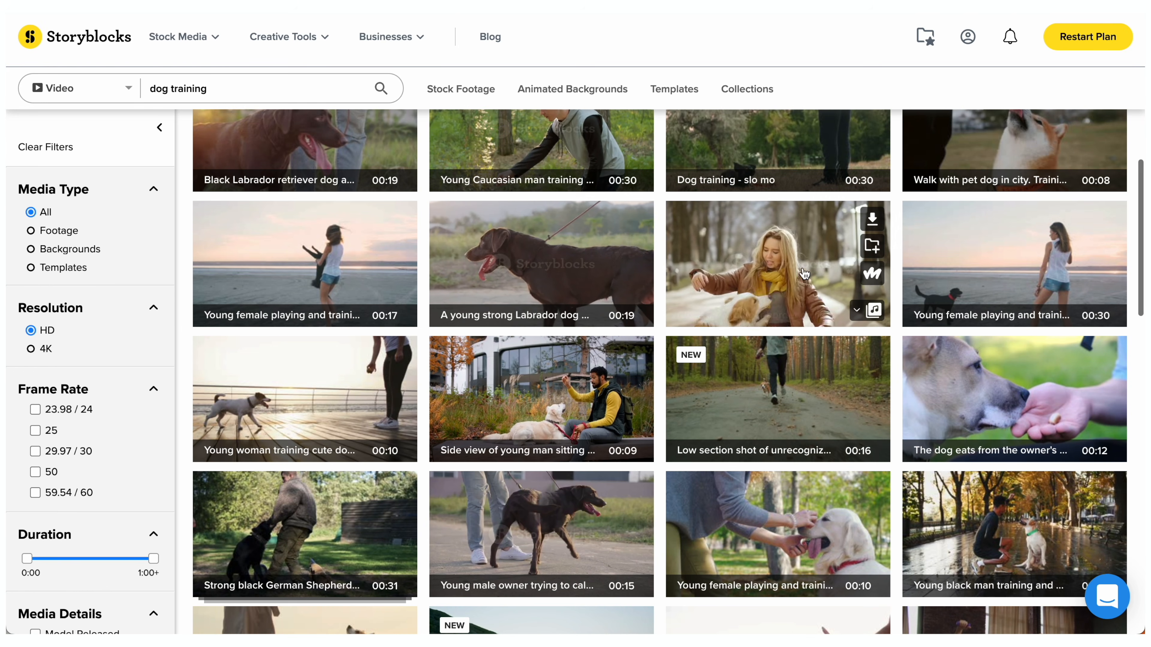
left_click(872, 221)
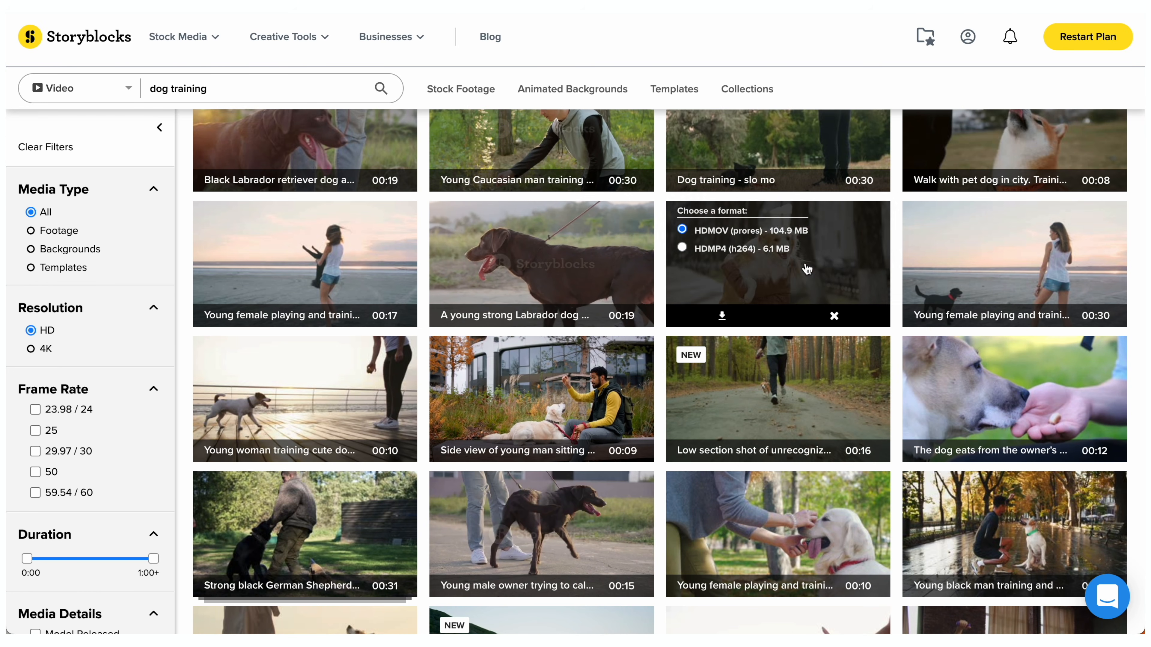
left_click(726, 316)
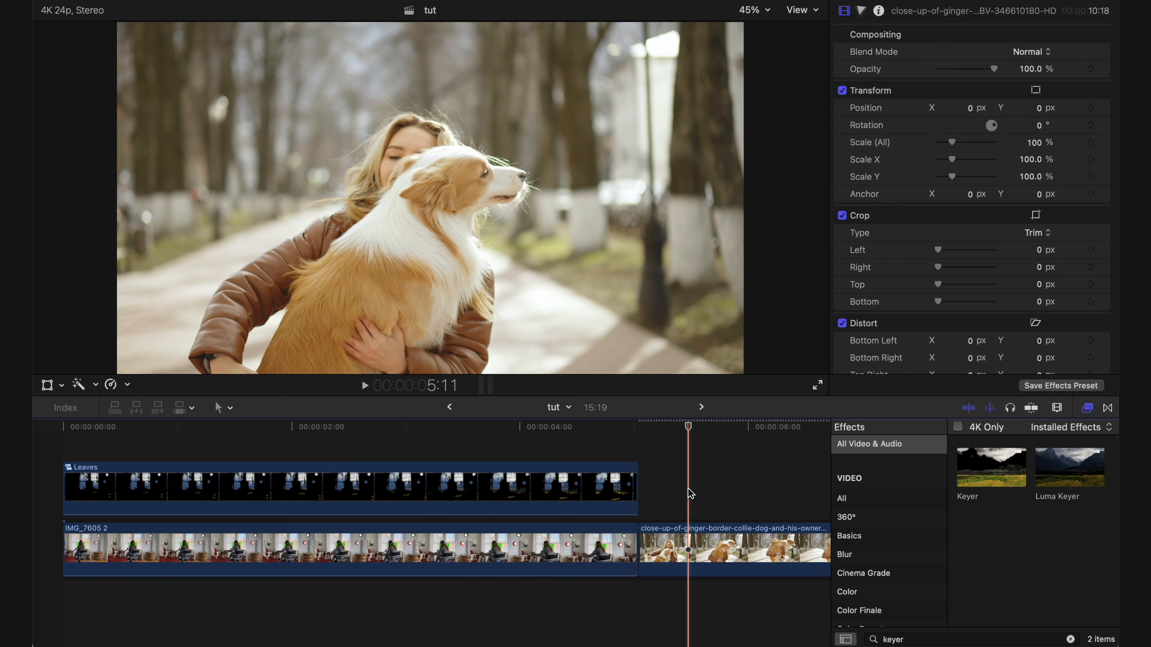
- In Final Cut Pro, move the ginger border collie clip beneath IMG_7605 2 at the start of the timeline
left_click(716, 544)
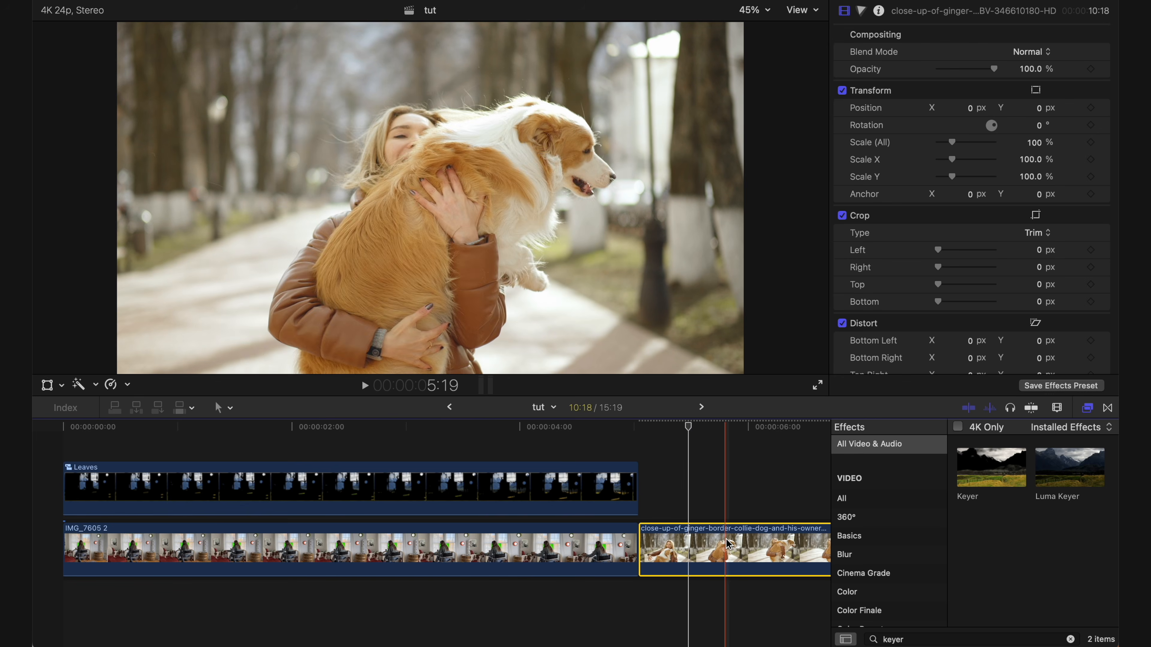
left_click_drag(725, 539, 152, 605)
- Shrink the dog clip to fit the keyed computer screen, 18.15% at the start, and keyframe its position and scale through the shot
left_click(328, 433)
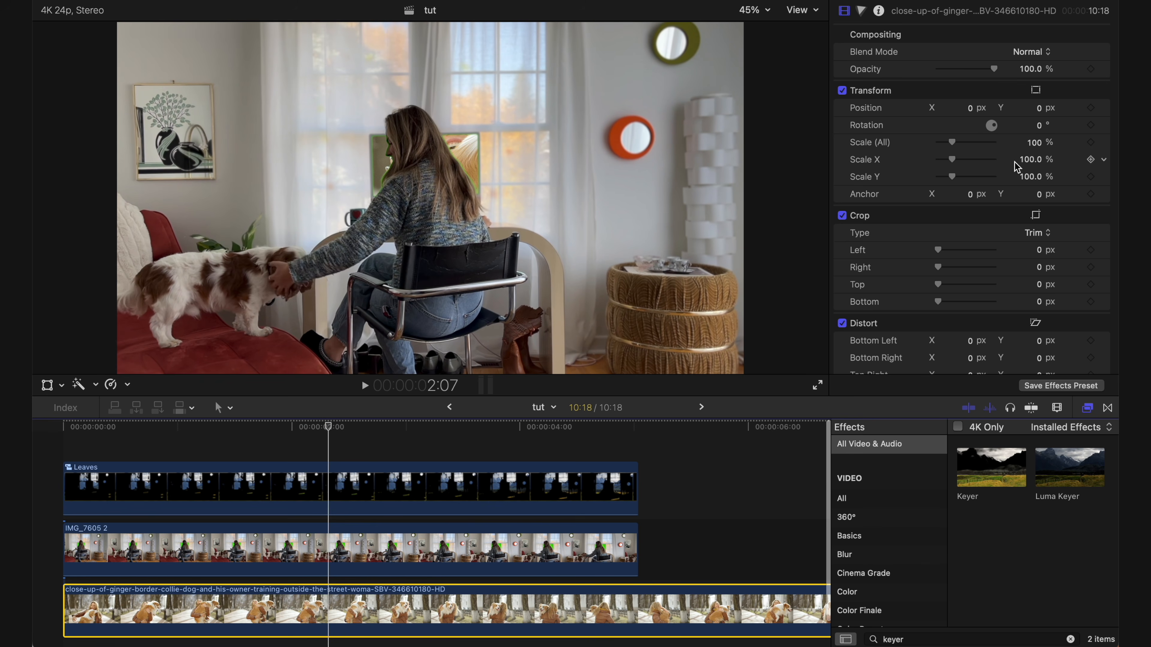
left_click_drag(744, 22, 514, 152)
left_click_drag(444, 193, 423, 164)
left_click(65, 435)
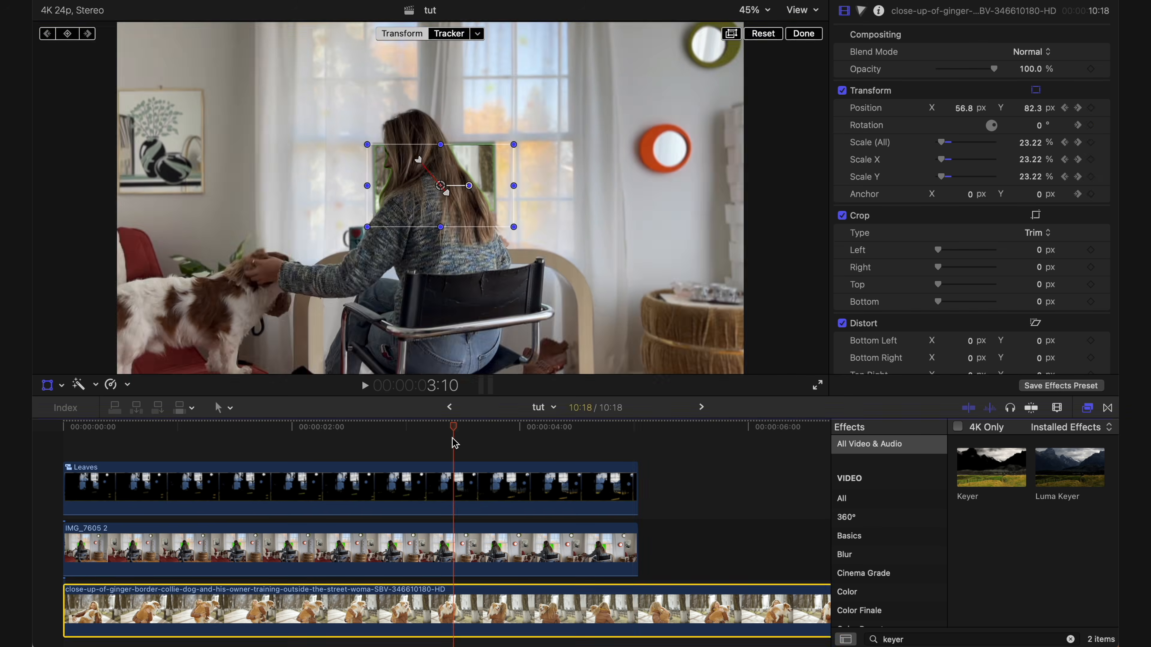
left_click(361, 434)
left_click_drag(361, 434, 631, 462)
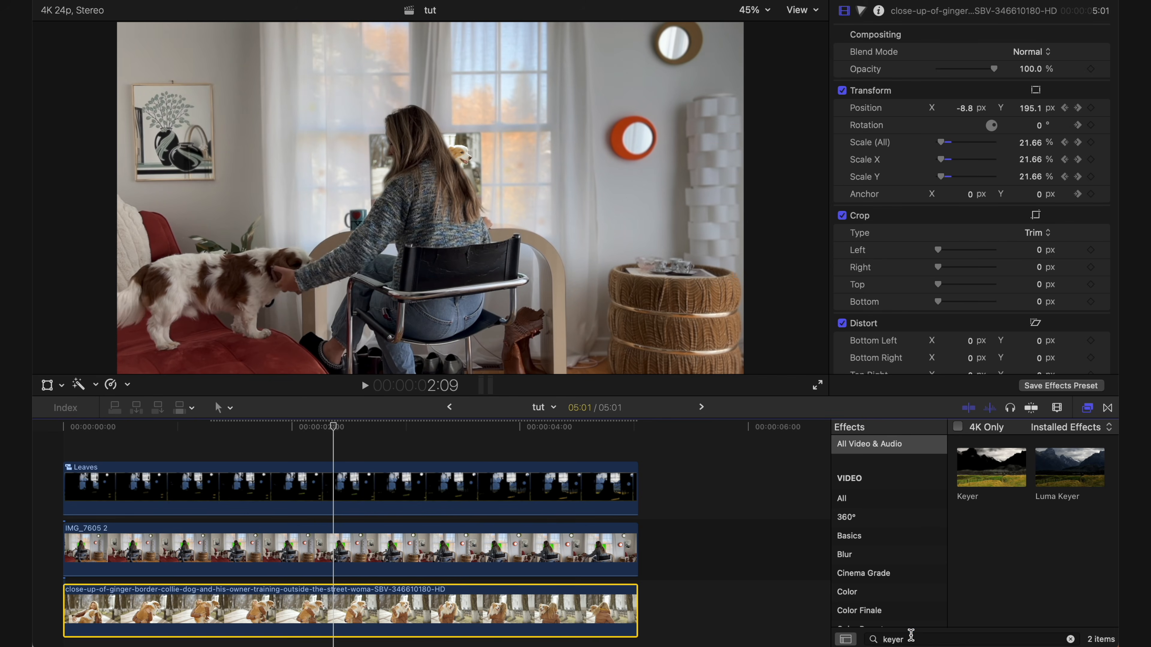
- Find the Gaussian blur effect and apply it to the dog clip behind the computer screen
type("us")
left_click_drag(991, 467, 513, 590)
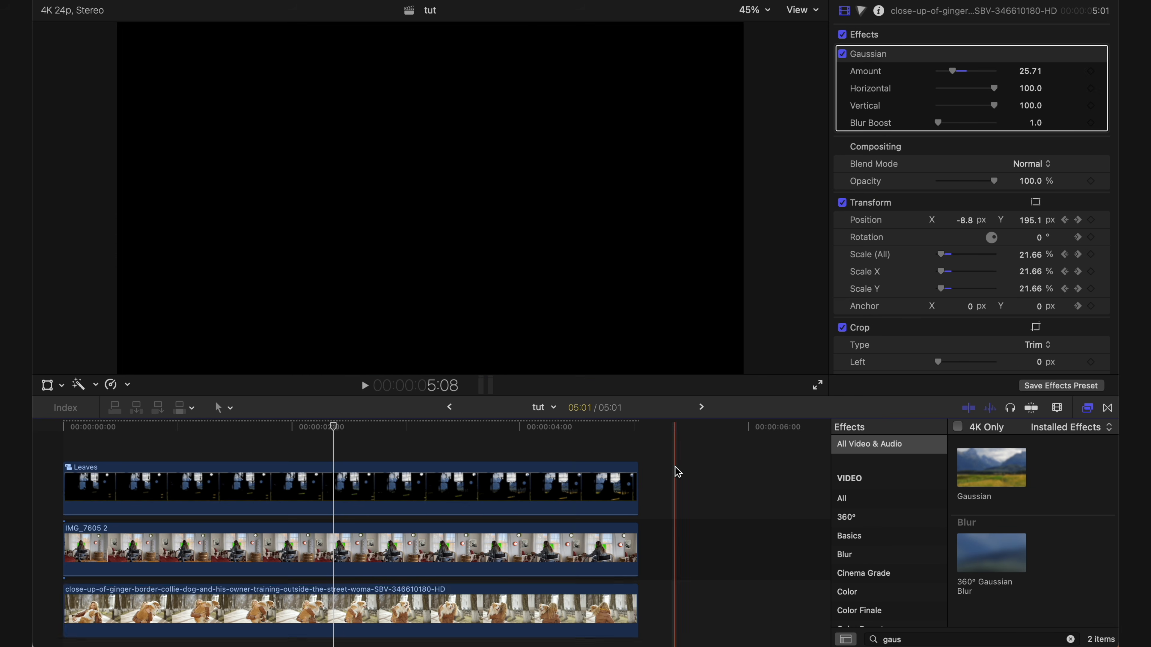
- Combine the Leaves, IMG_7605 2 and border collie clips into a compound clip named Base Clip
right_click(416, 602)
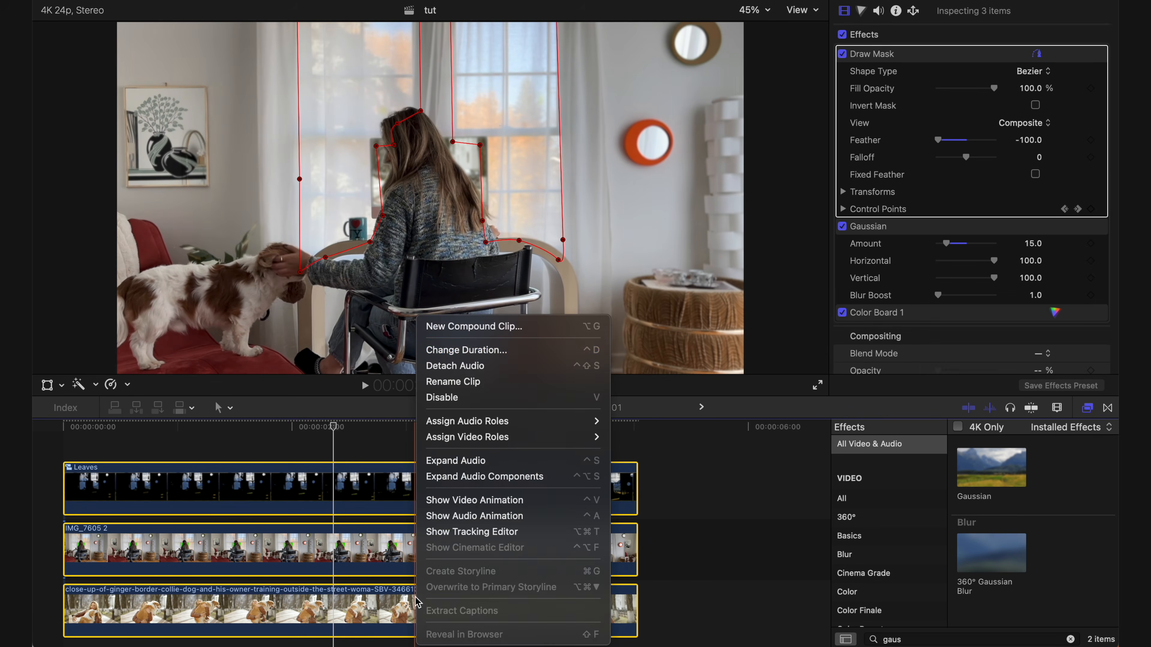
left_click(466, 335)
type("Base ")
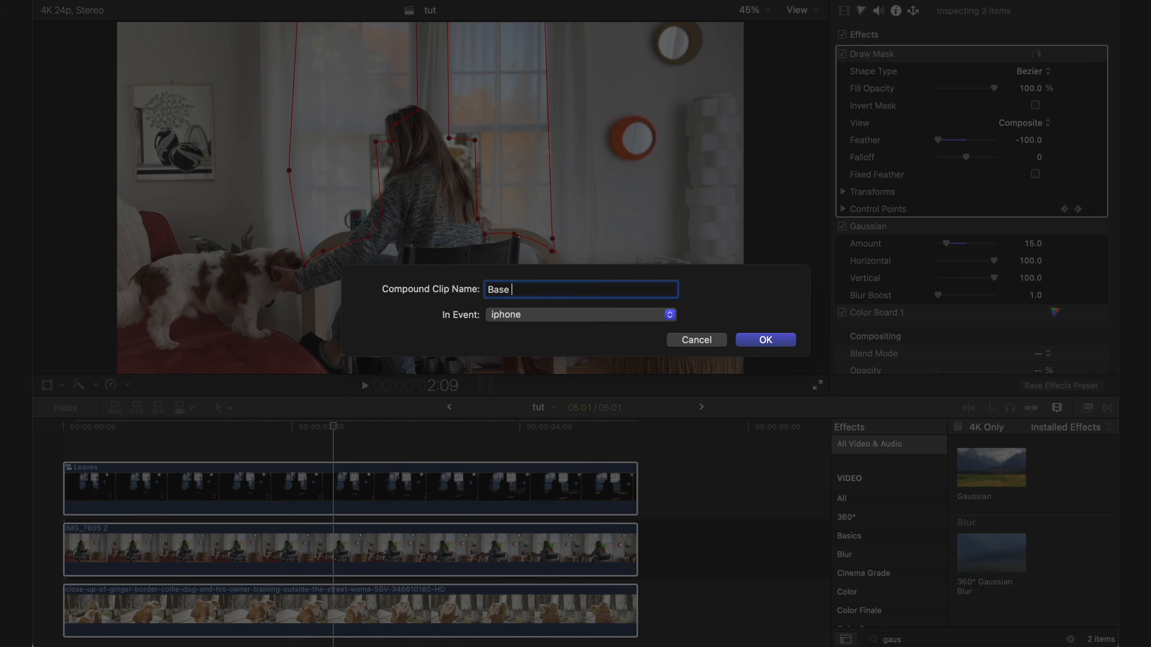
type("Clip")
key("Return")
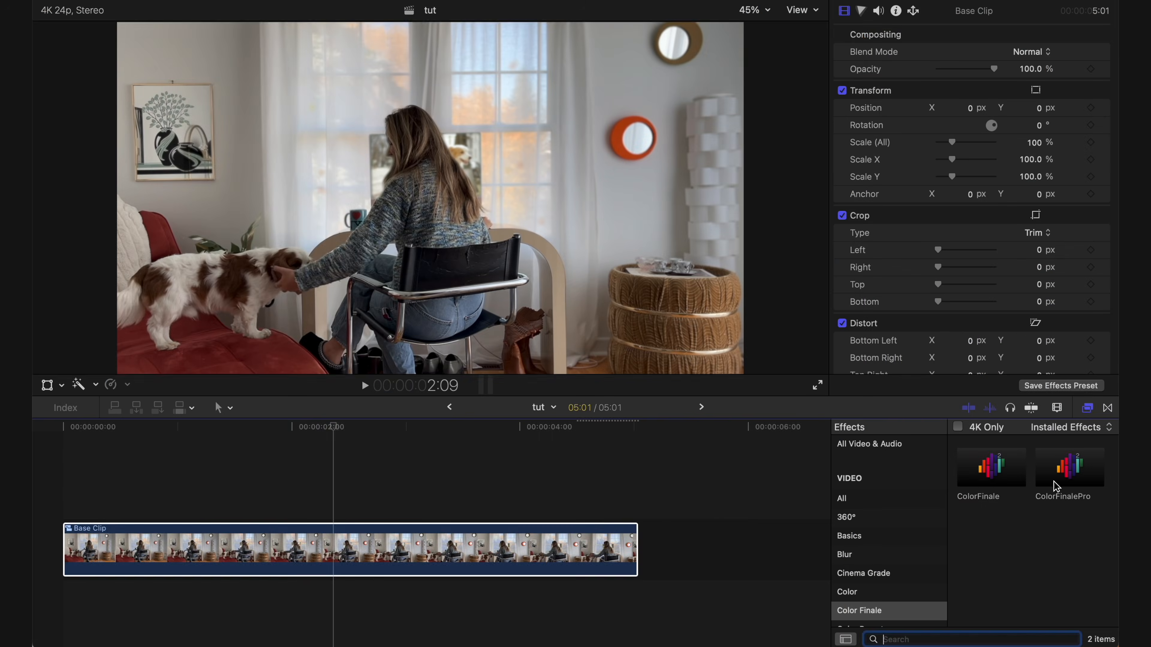
- Apply the ColorFinalePro effect to Base Clip and open its layers for editing
double_click(1069, 466)
scroll(867, 138, "down", 10)
scroll(1042, 114, "up", 10)
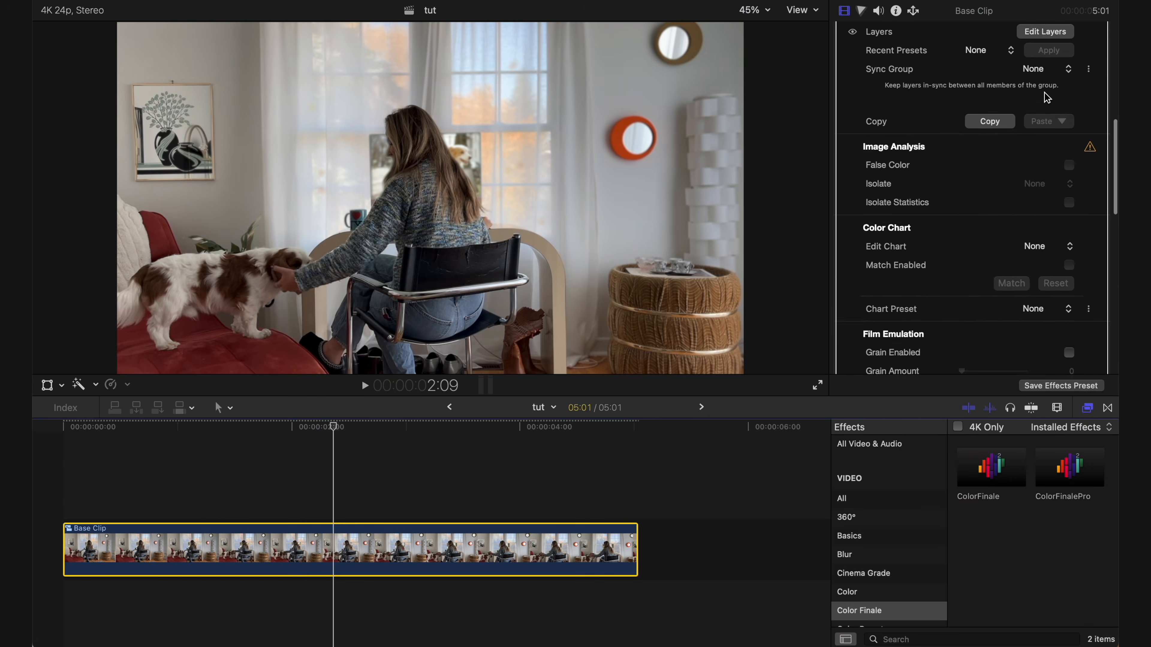
left_click(1045, 125)
- Grade Base Clip with Color Wheels, Six Vectors, a lowered master curve and the Kodak2393 - Rec709 layer, and close the layer editor
left_click(355, 375)
left_click(830, 392)
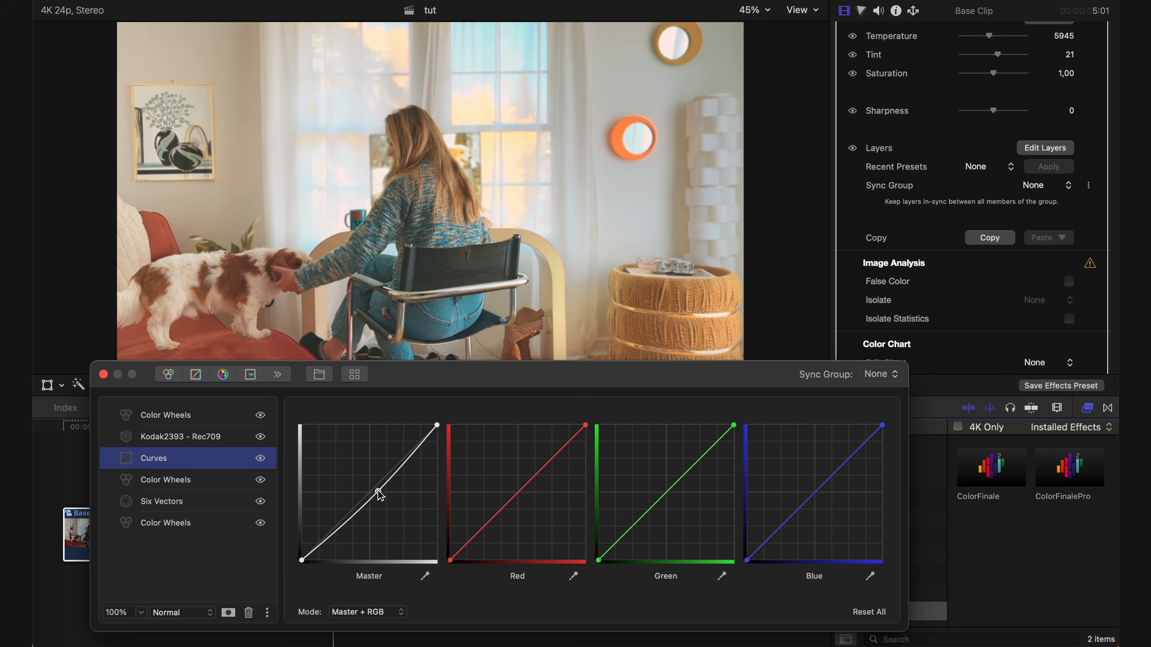
left_click_drag(380, 493, 391, 503)
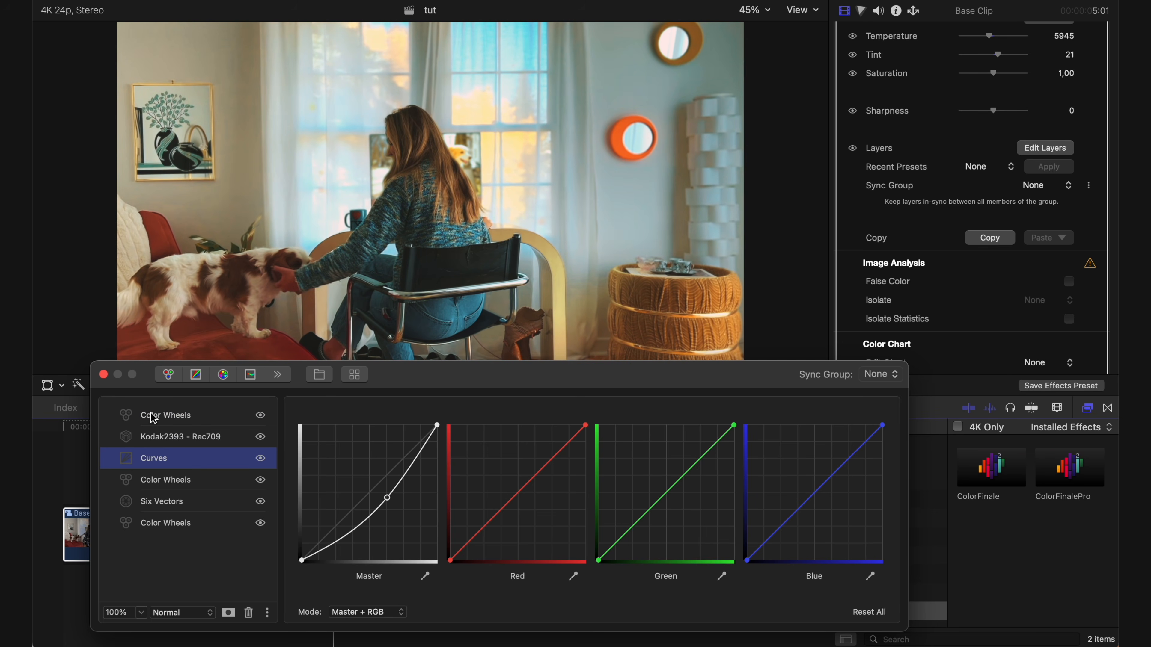
left_click(103, 374)
- Find the Romantic effect and apply it to Base Clip
type("romantic")
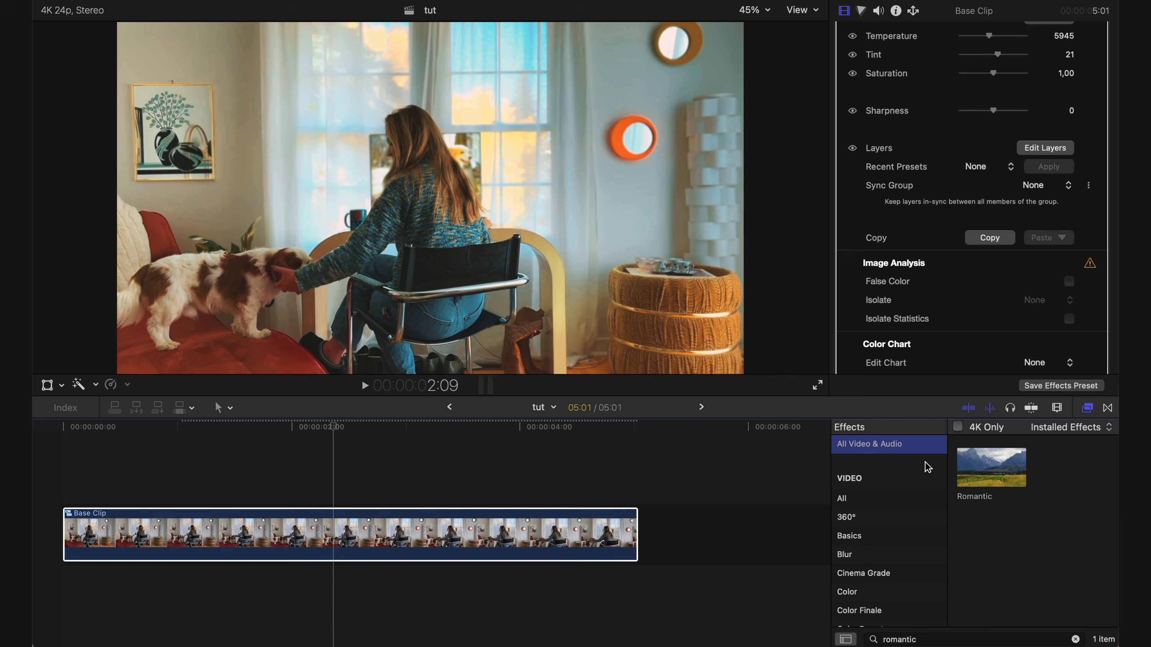
left_click_drag(974, 467, 498, 531)
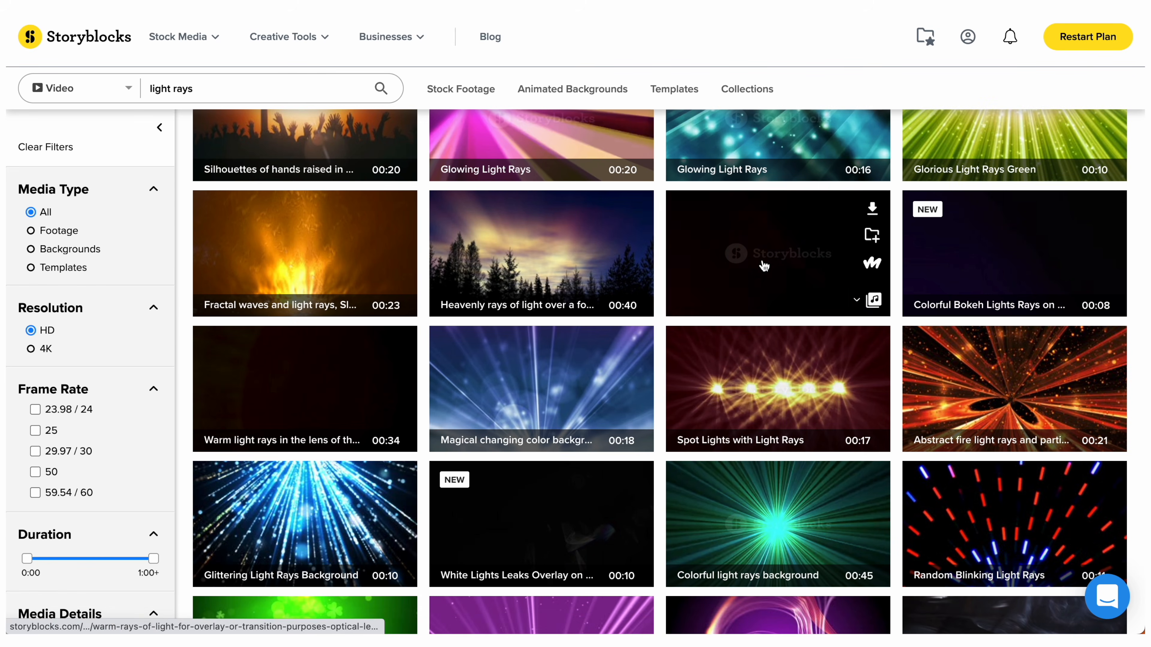
- On Storyblocks, download the warm rays of light overlay as HDMOV (prores) and the first anamorphic glare result as HDMOV (mjpeg)
left_click(872, 209)
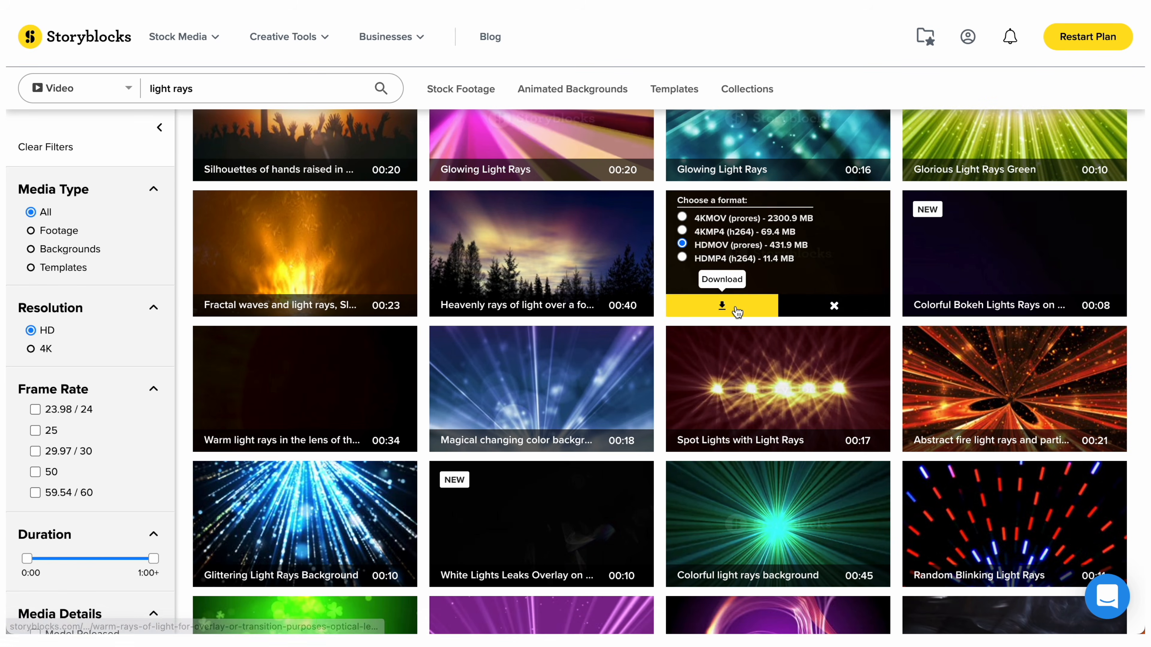
left_click(724, 307)
double_click(182, 88)
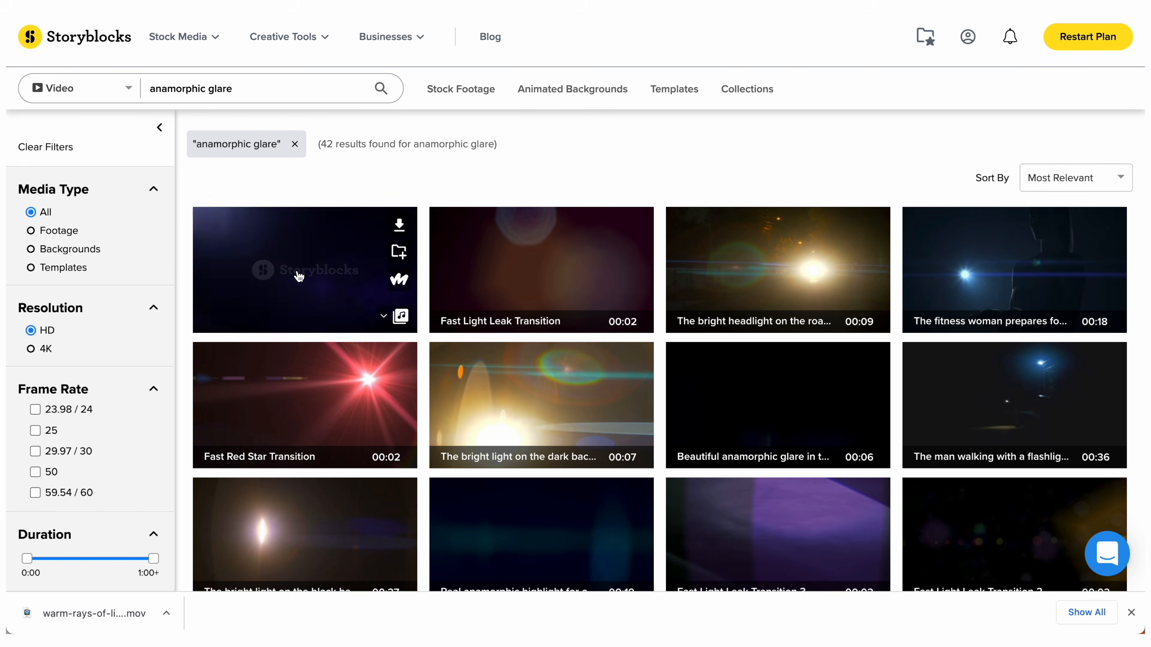
left_click(397, 224)
left_click(266, 329)
- Search Storyblocks for film grain and download the first result as HDMOV (prores)
triple_click(181, 88)
type("film grain")
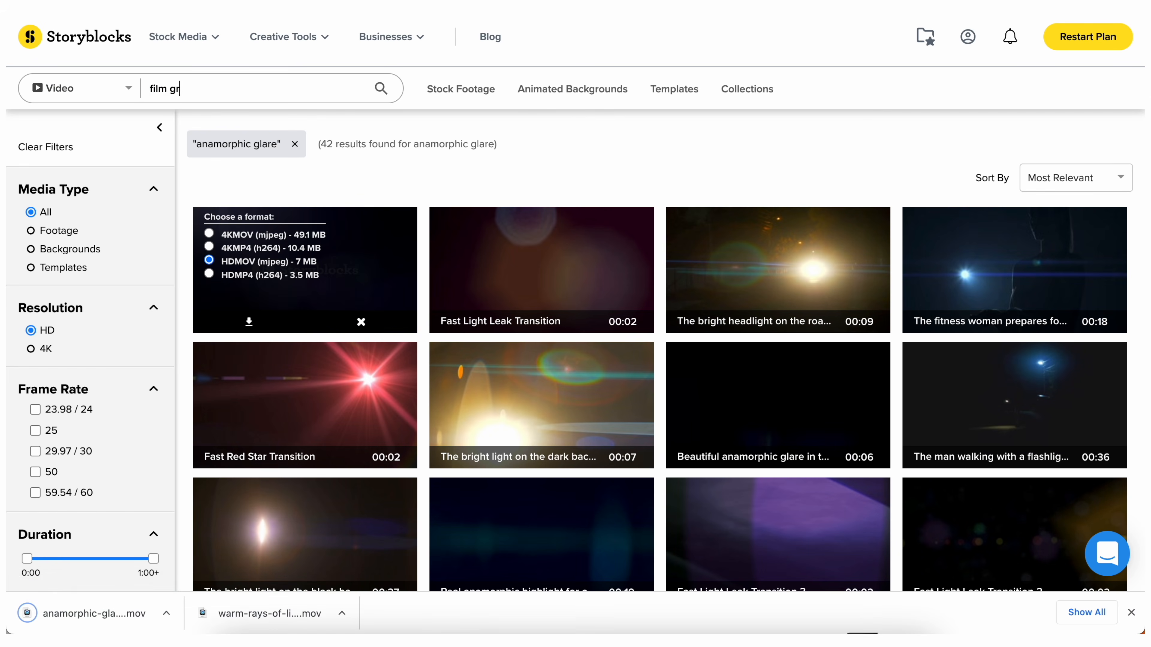
key("Return")
left_click(398, 272)
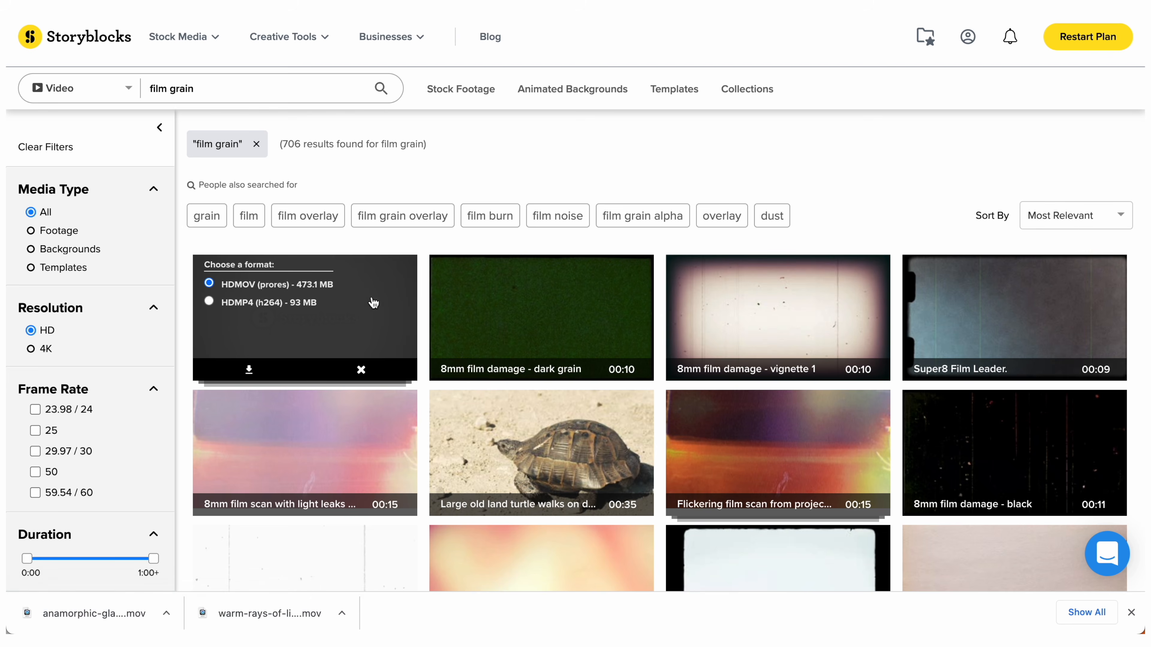
left_click(261, 367)
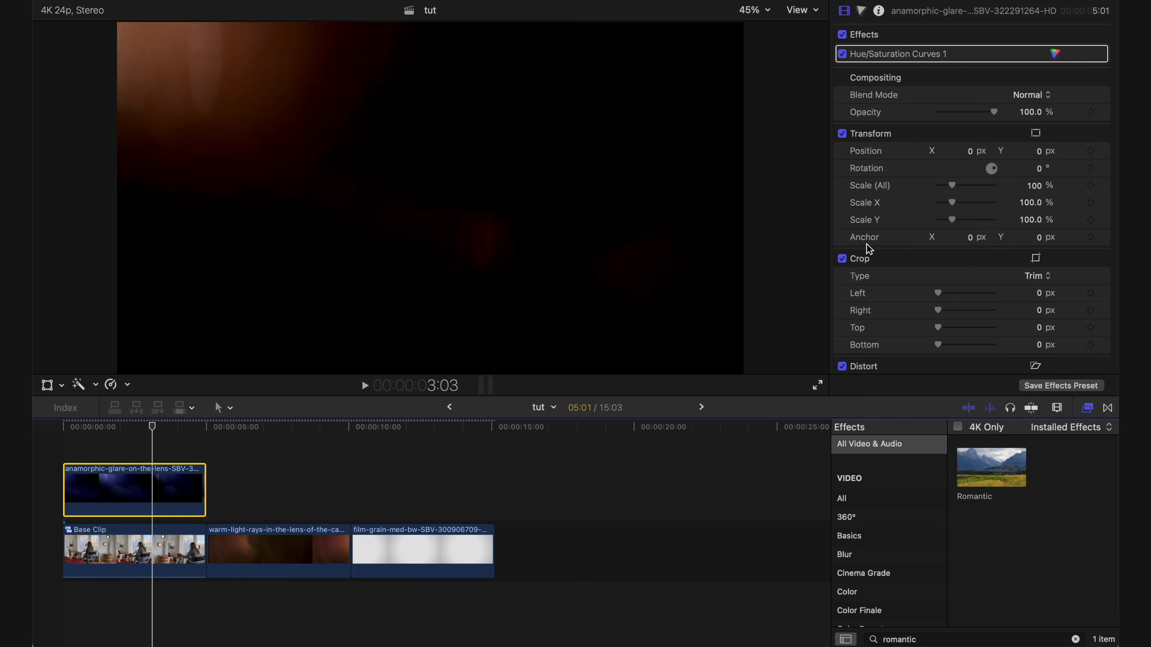
- In Final Cut Pro, set the anamorphic glare clip above Base Clip to the Add blend mode at 50% opacity
left_click(1019, 97)
left_click(1025, 208)
left_click(1029, 112)
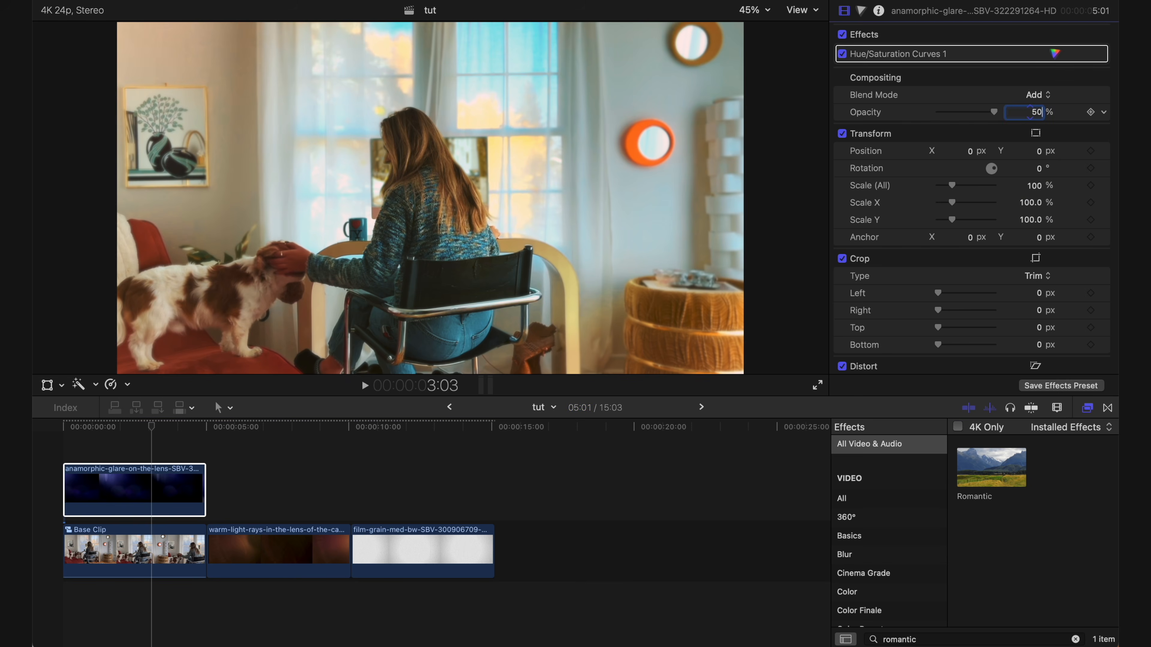
- Stack the warm light rays clip above the anamorphic glare clip and set it to the Add blend mode at 50% opacity
left_click_drag(279, 543, 132, 407)
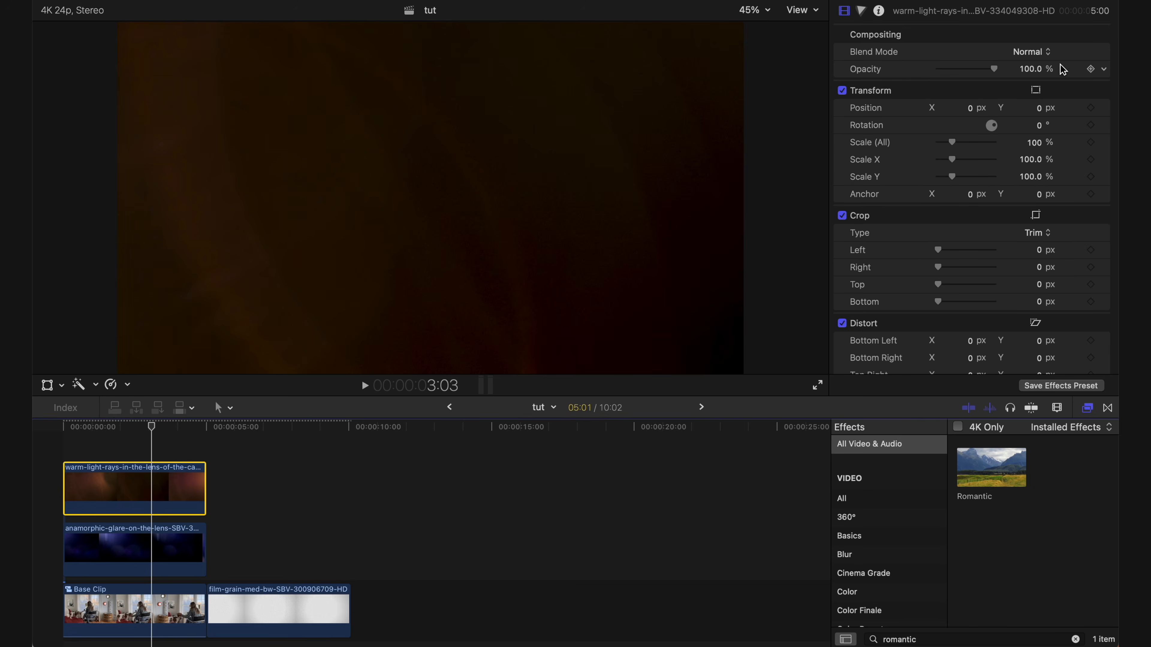
left_click(1042, 52)
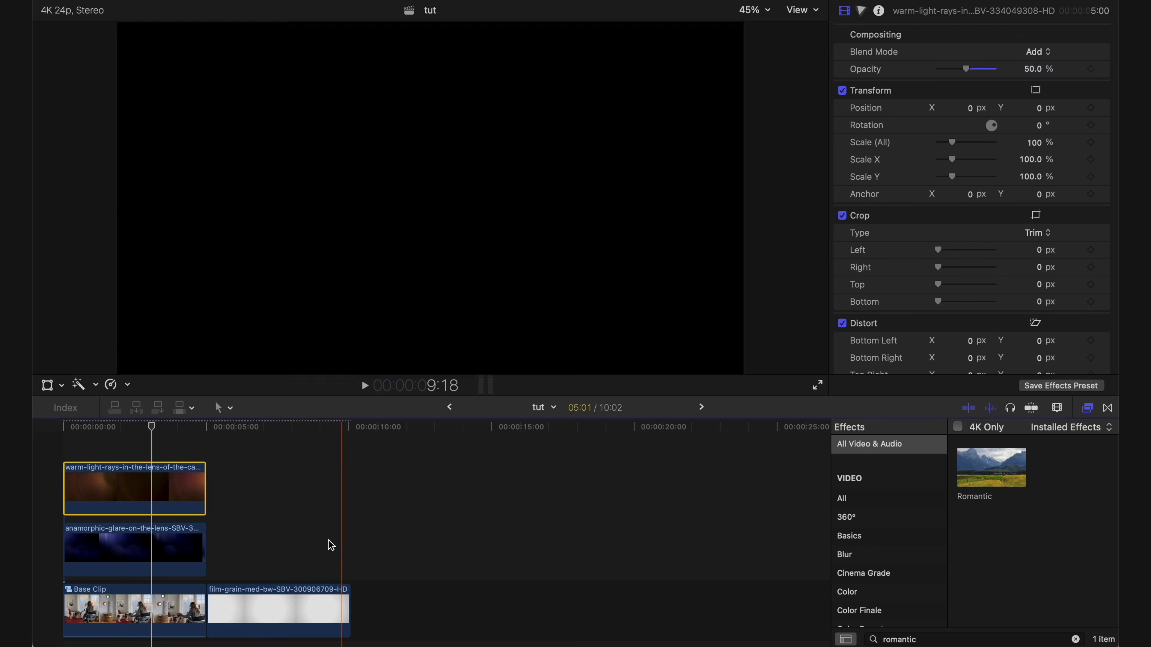